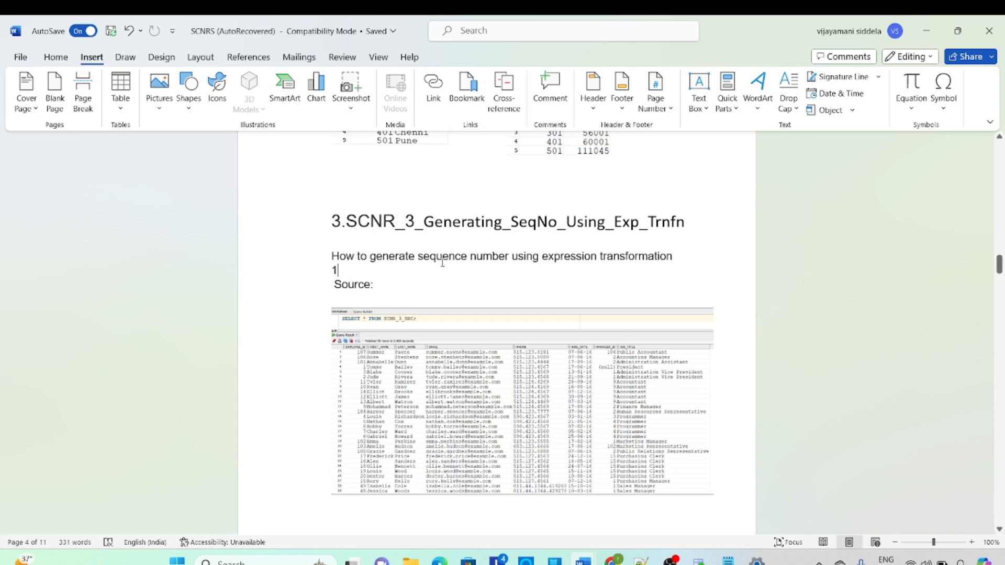
Review the sequence number scenario in the document, including its source table and target table
{"action": "scroll", "coordinate": [381, 269], "scroll_direction": "down", "scroll_amount": 1}
{"action": "scroll", "coordinate": [368, 258], "scroll_direction": "down", "scroll_amount": 1}
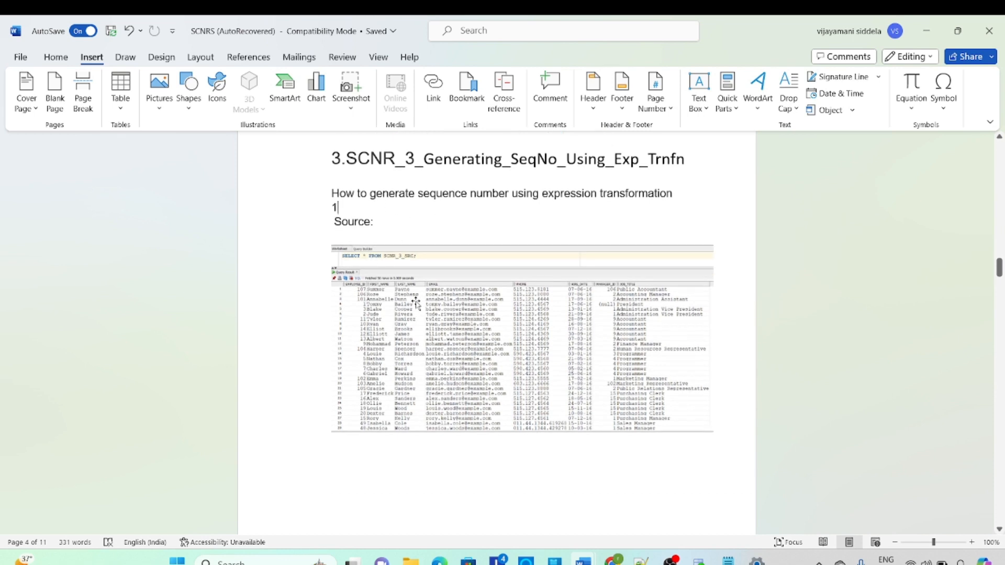
{"action": "scroll", "coordinate": [417, 304], "scroll_direction": "down", "scroll_amount": 6}
{"action": "scroll", "coordinate": [448, 299], "scroll_direction": "down", "scroll_amount": 10}
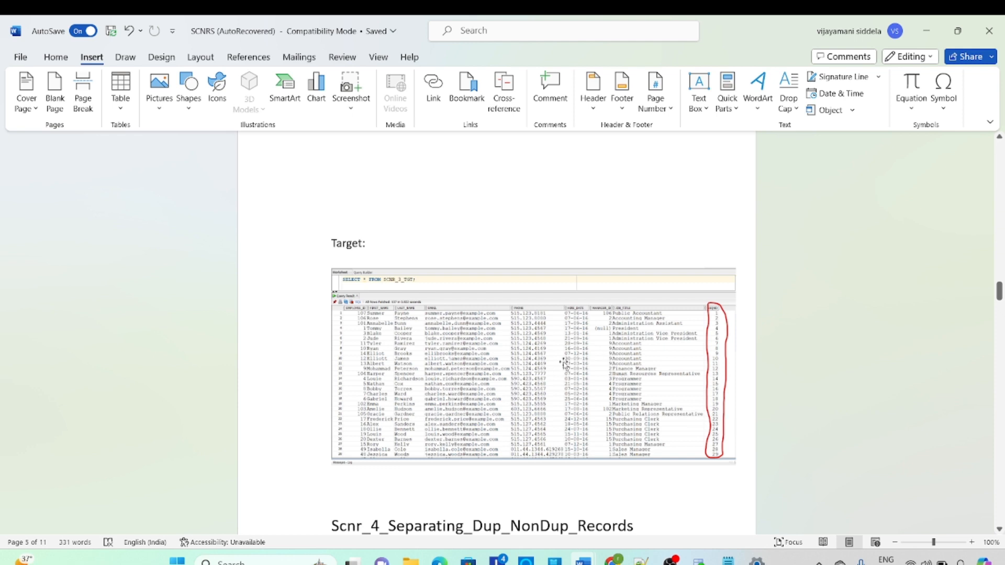
{"action": "scroll", "coordinate": [564, 361], "scroll_direction": "up", "scroll_amount": 3}
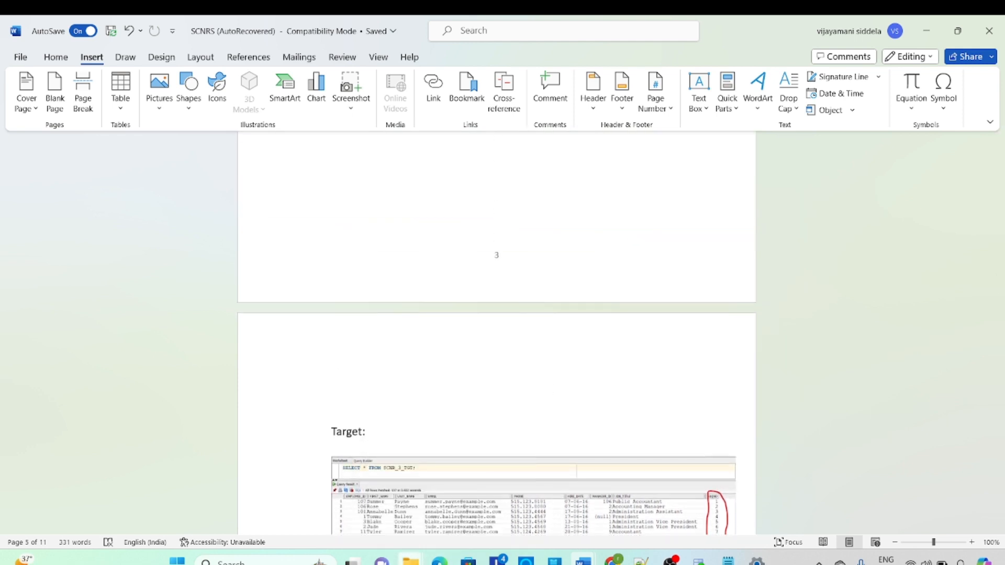
Switch to Informatica Data Integration in Chrome and create a new asset of type Mapping
{"action": "left_click", "coordinate": [439, 561]}
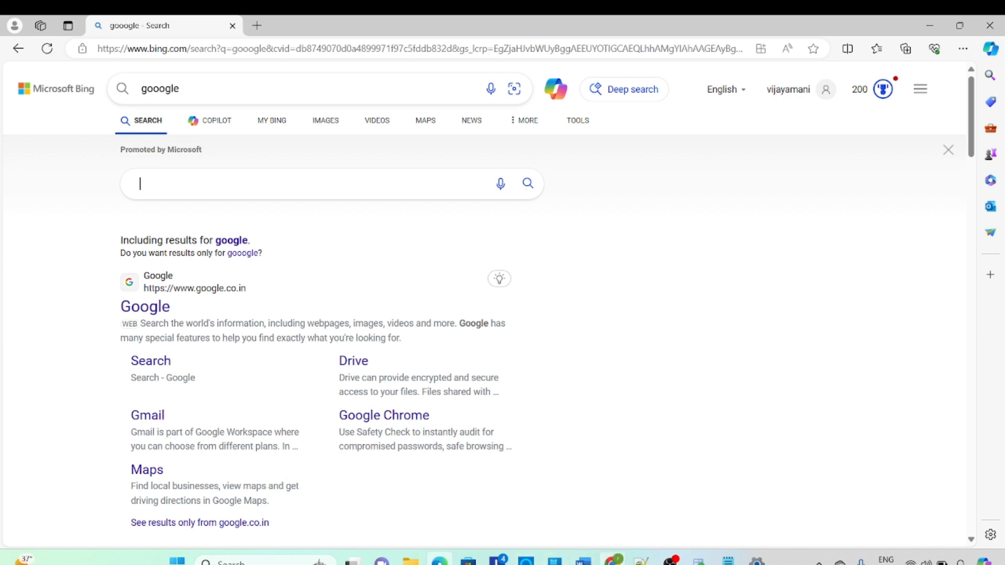
{"action": "left_click", "coordinate": [611, 561]}
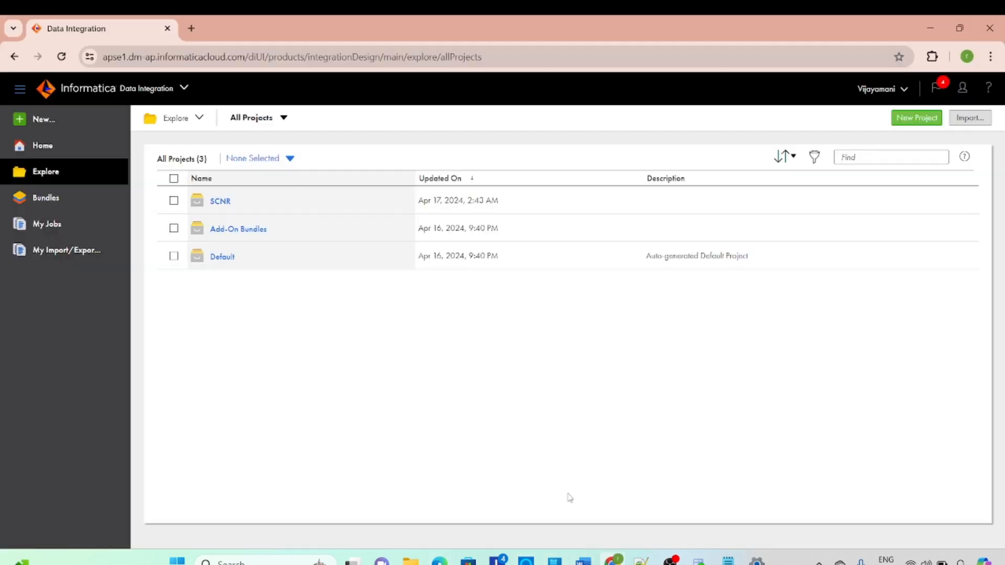
{"action": "left_click", "coordinate": [21, 122]}
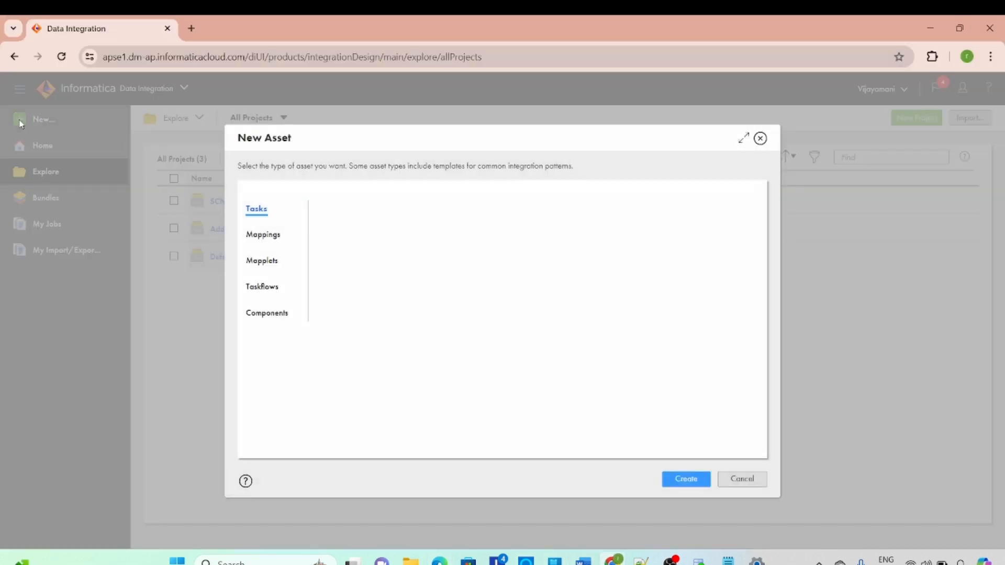
{"action": "left_click", "coordinate": [270, 234]}
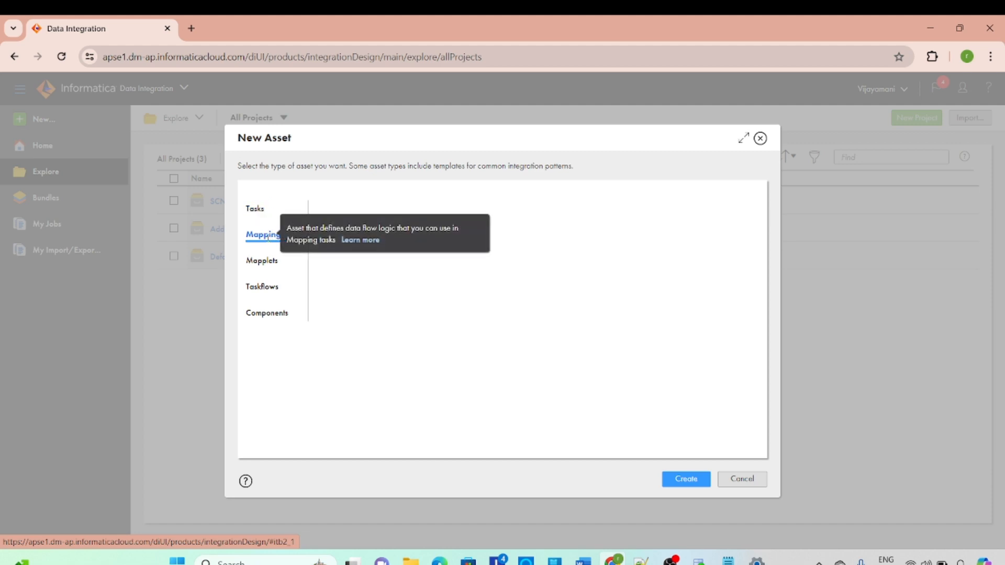
{"action": "left_click", "coordinate": [674, 487]}
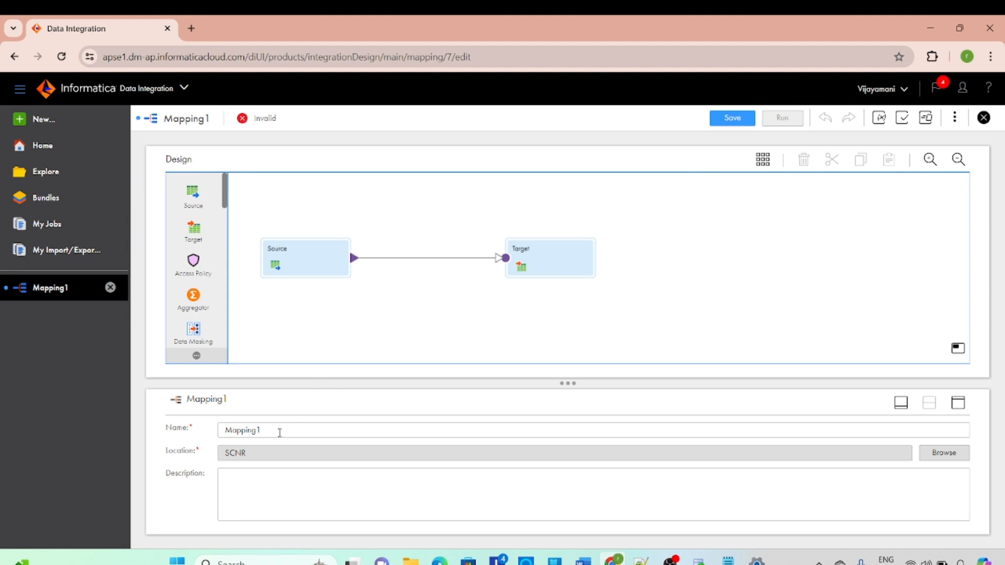
Rename the mapping as m_SCNR_3_Generating_SeqNo_Using_Exp_Trnfn
{"action": "left_click_drag", "start_coordinate": [277, 428], "coordinate": [206, 432]}
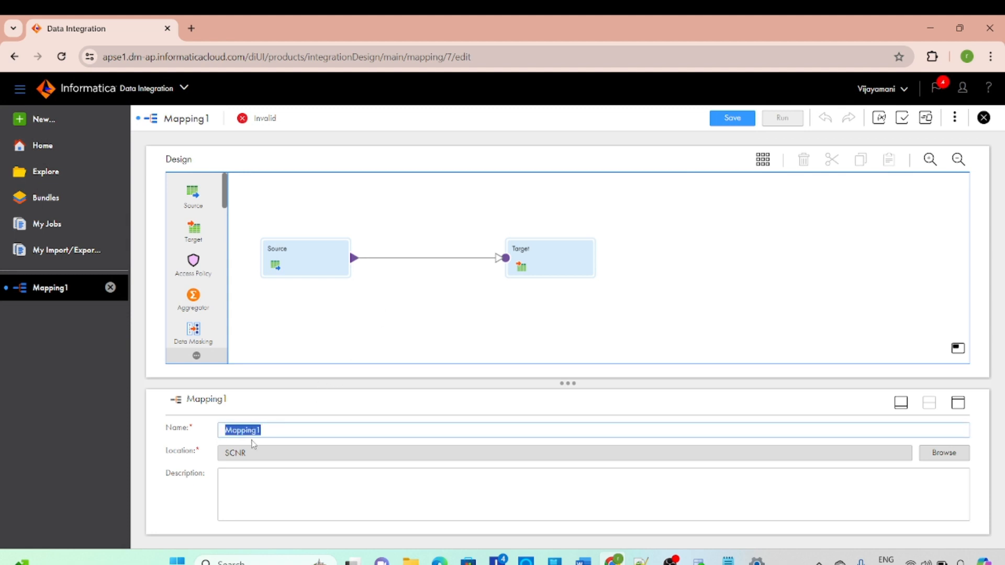
{"action": "type", "text": "SCNR_3_Generating_SeqNo_Using_Exp_Trnfn"}
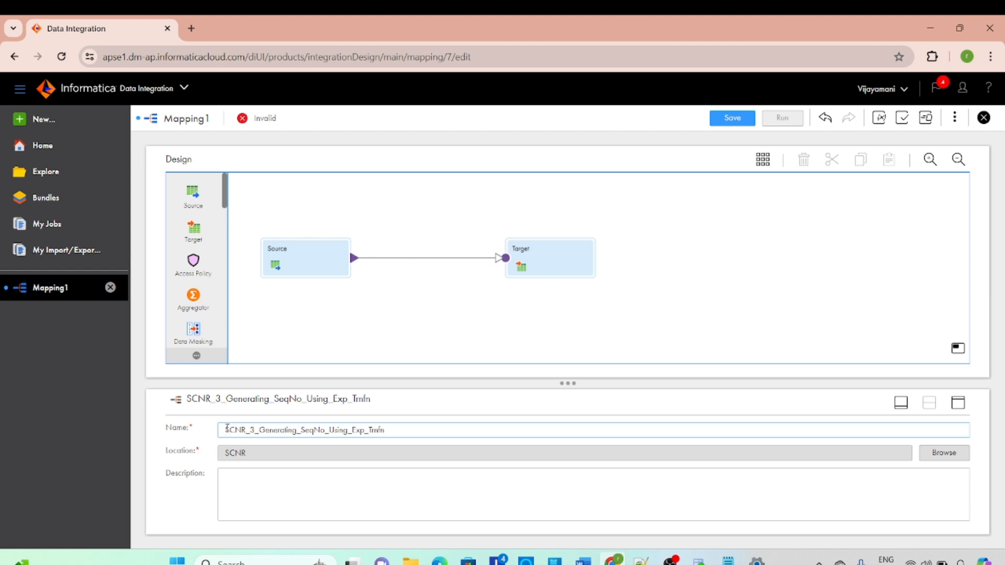
{"action": "key", "text": "Caps_Lock"}
{"action": "type", "text": "w"}
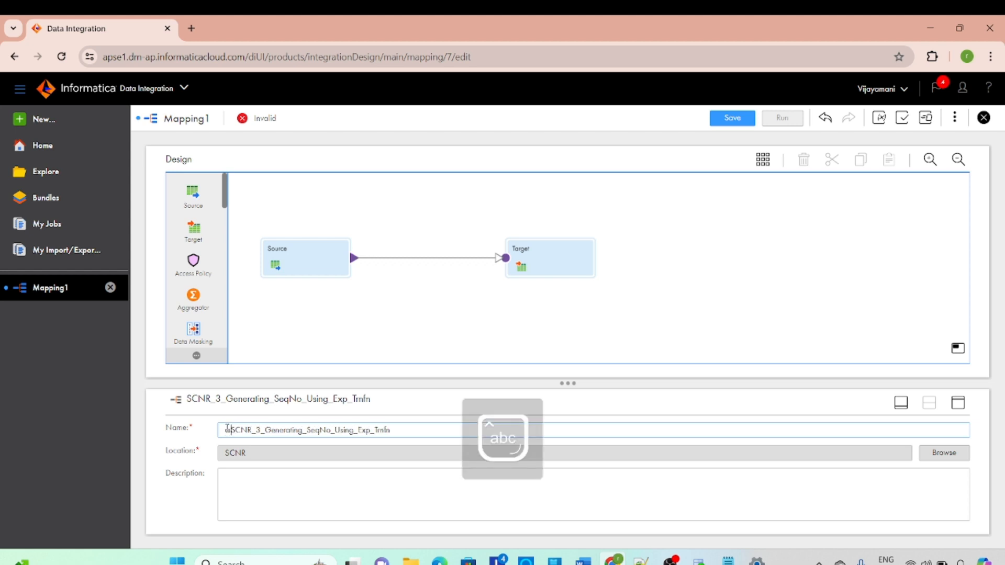
{"action": "type", "text": "_"}
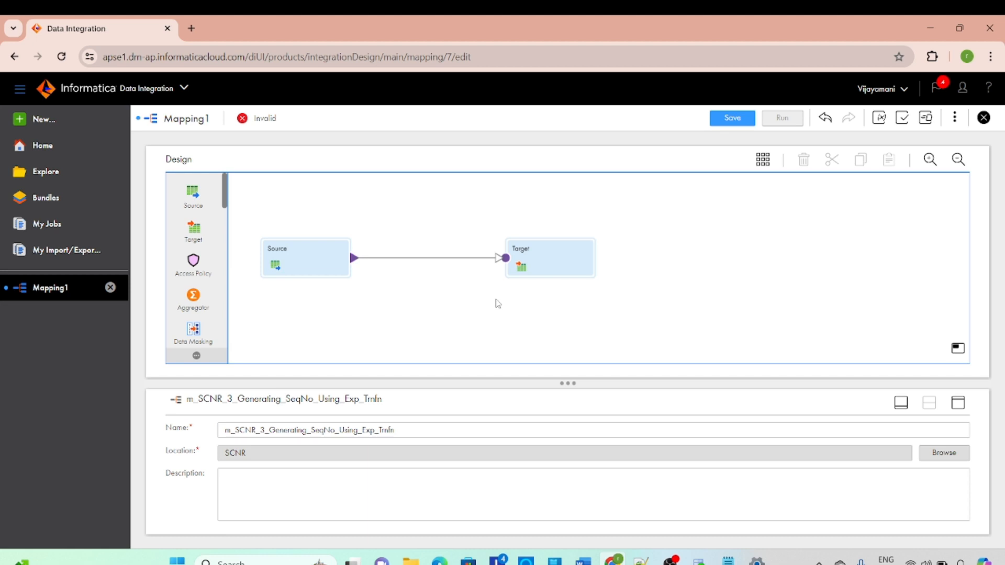
Space the Source and Target transformations farther apart on the canvas and set the Source connection to Conn_OT_SRC_DEV1 (Oracle)
{"action": "left_click_drag", "start_coordinate": [315, 252], "coordinate": [354, 262]}
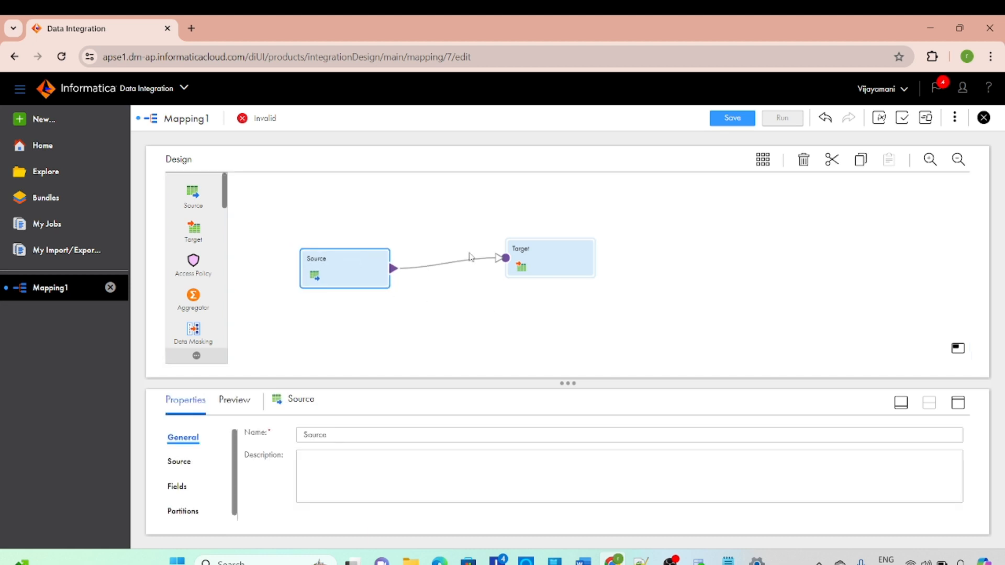
{"action": "left_click_drag", "start_coordinate": [544, 247], "coordinate": [626, 251]}
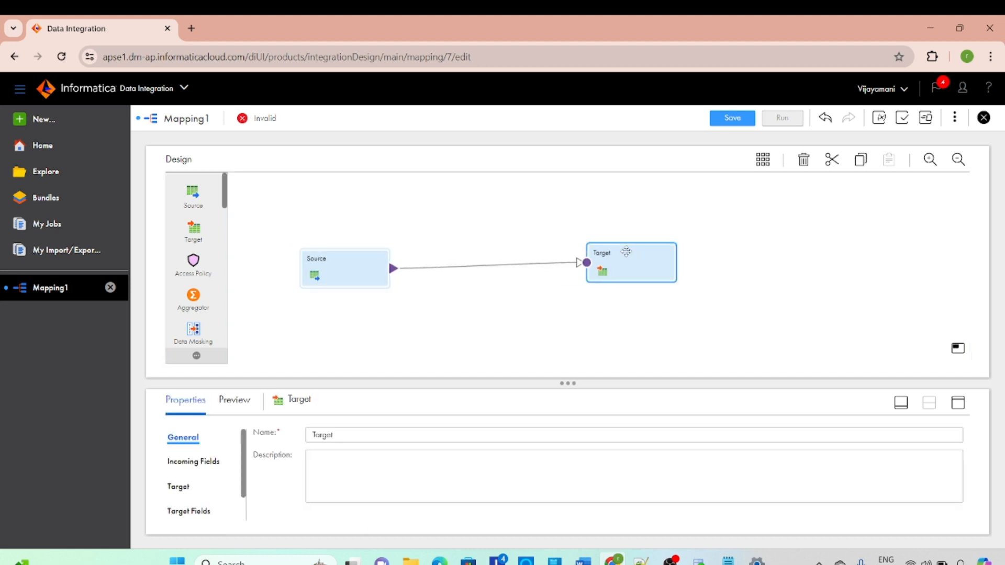
{"action": "left_click", "coordinate": [351, 271]}
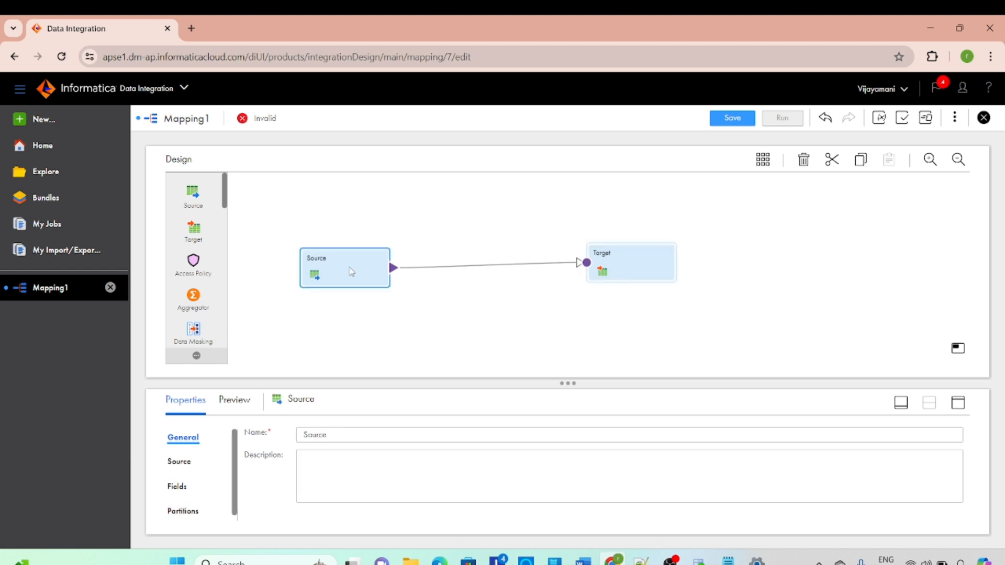
{"action": "left_click", "coordinate": [958, 401]}
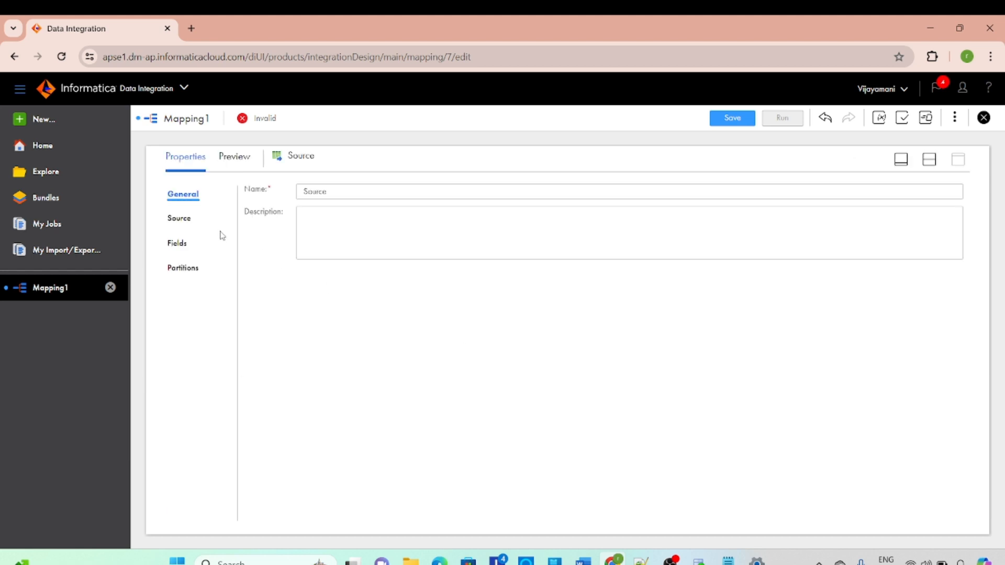
{"action": "left_click", "coordinate": [178, 223]}
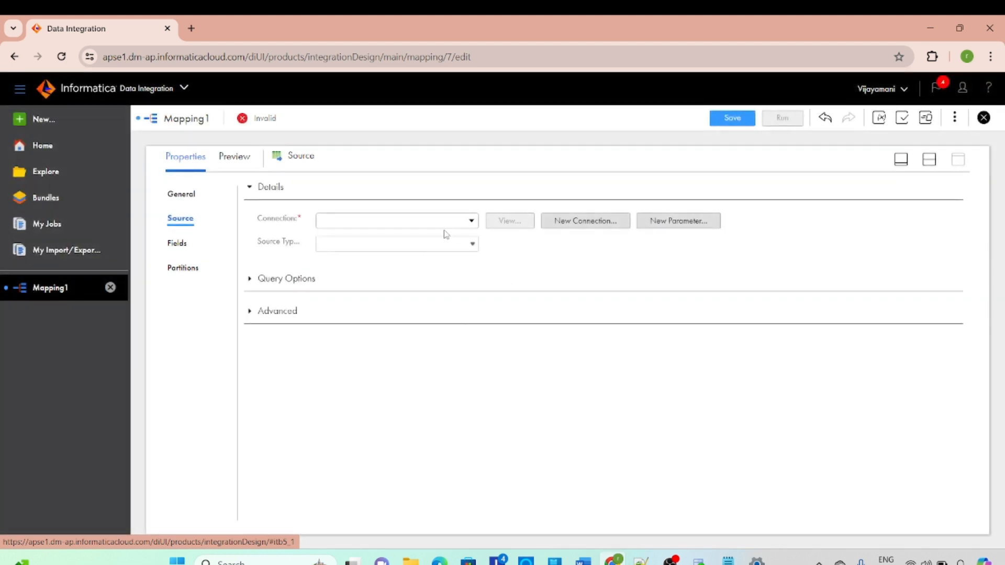
{"action": "left_click", "coordinate": [444, 225]}
{"action": "left_click", "coordinate": [384, 285]}
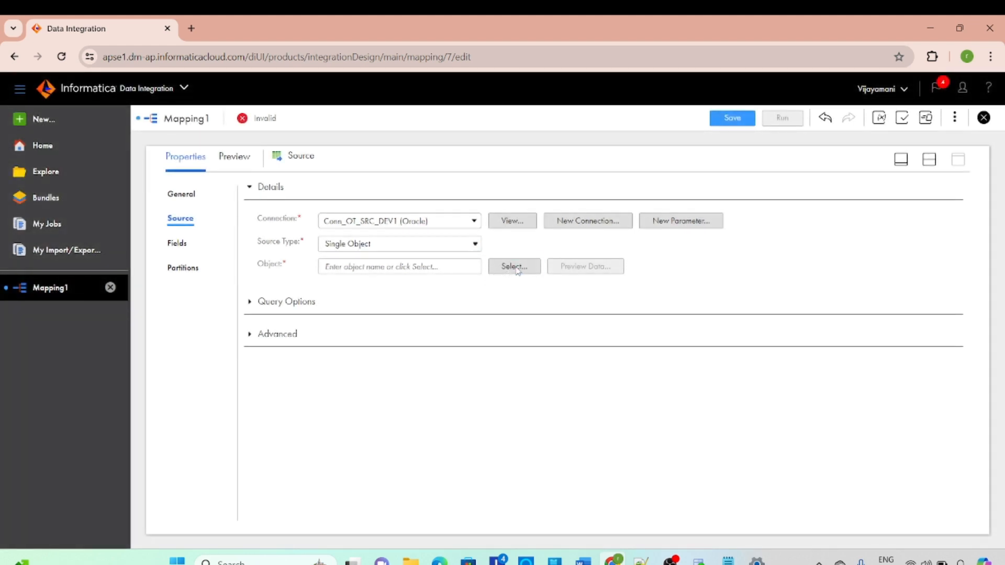
Find the SCNR_3_SRC table, choose it as the Source transformation's object, and save the mapping
{"action": "left_click", "coordinate": [516, 267]}
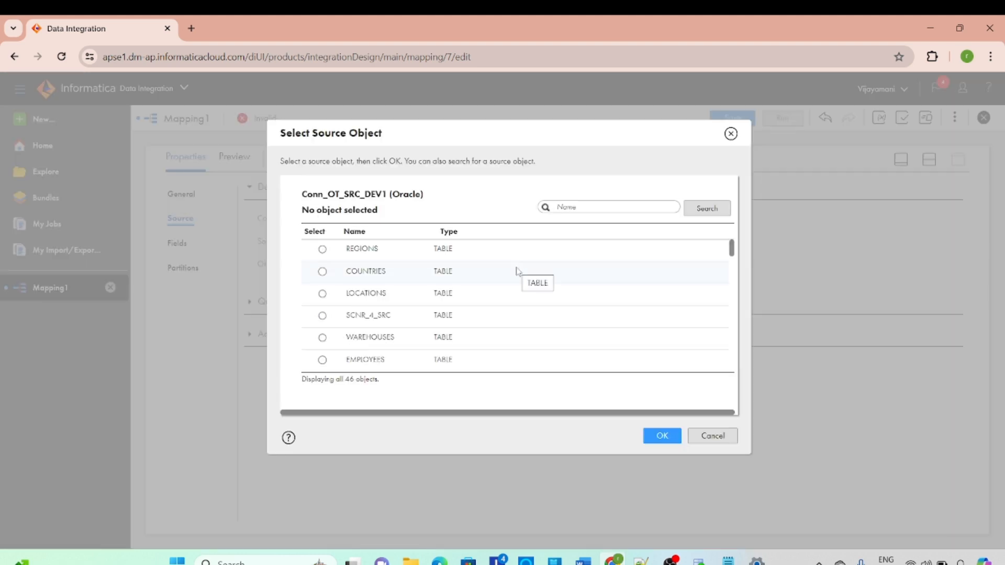
{"action": "scroll", "coordinate": [410, 317], "scroll_direction": "down", "scroll_amount": 6}
{"action": "scroll", "coordinate": [393, 311], "scroll_direction": "up", "scroll_amount": 5}
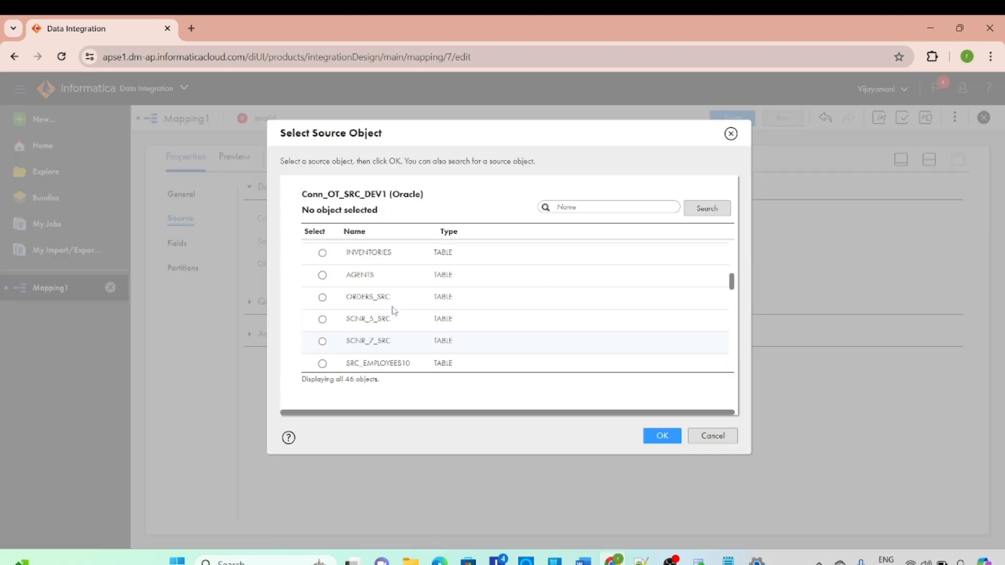
{"action": "scroll", "coordinate": [394, 310], "scroll_direction": "up", "scroll_amount": 1}
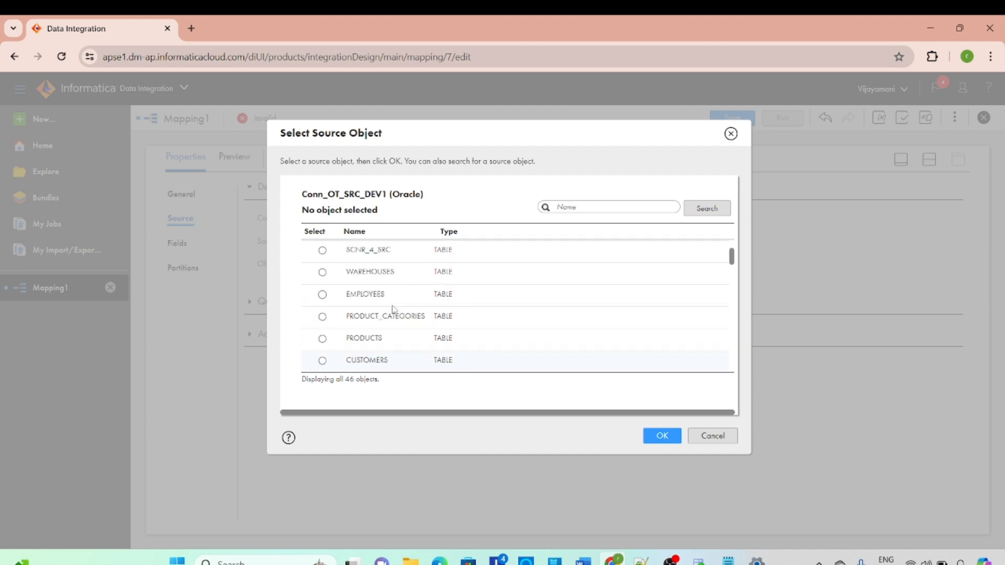
{"action": "scroll", "coordinate": [393, 309], "scroll_direction": "up", "scroll_amount": 1}
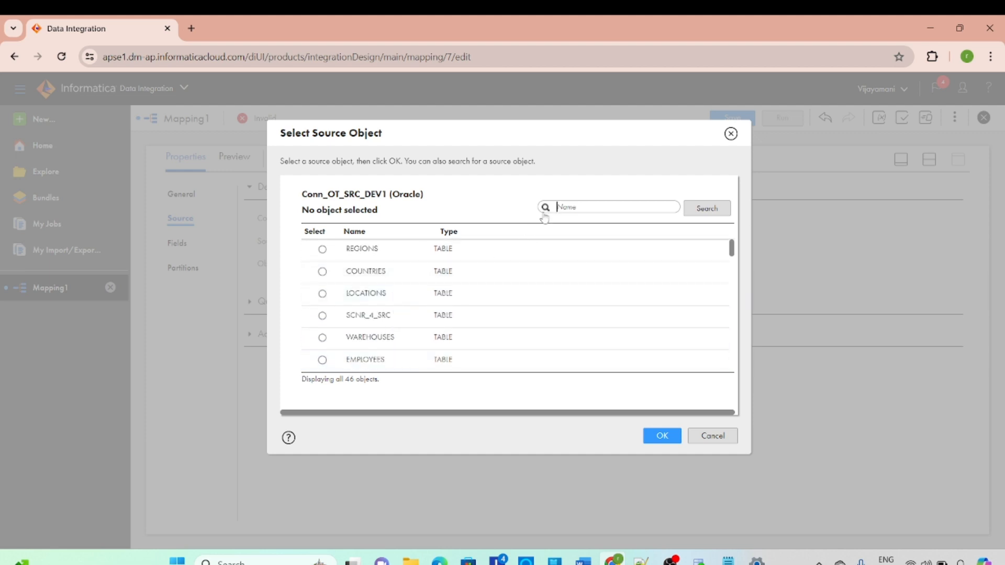
{"action": "left_click", "coordinate": [556, 207]}
{"action": "key", "text": "Caps_Lock"}
{"action": "type", "text": "SCN"}
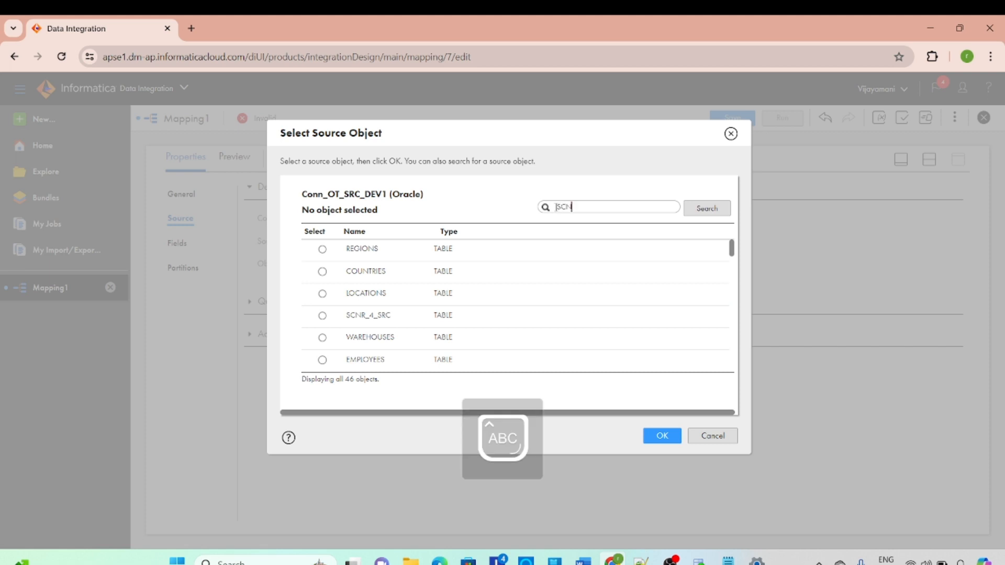
{"action": "type", "text": "R_3_SRC"}
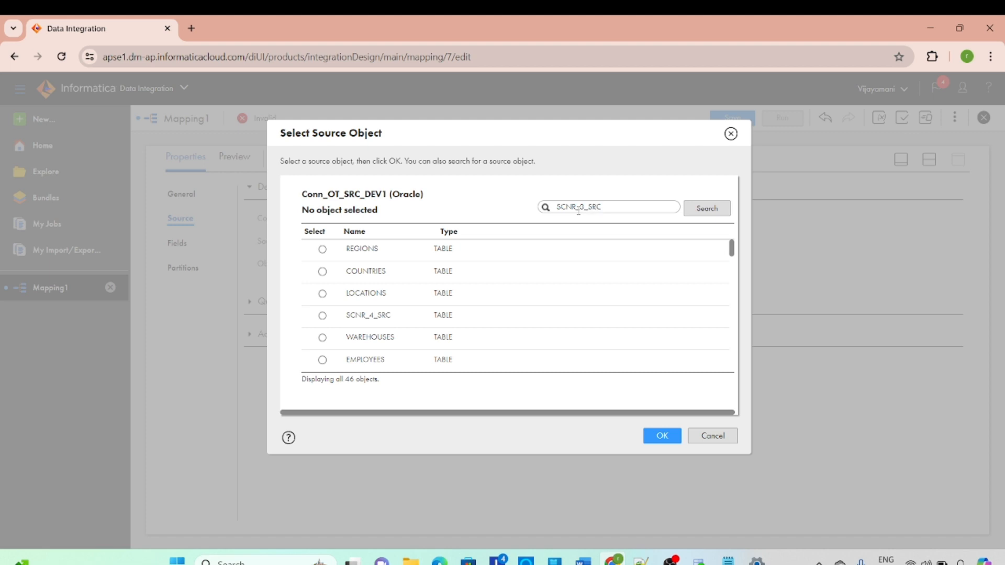
{"action": "key", "text": "Return"}
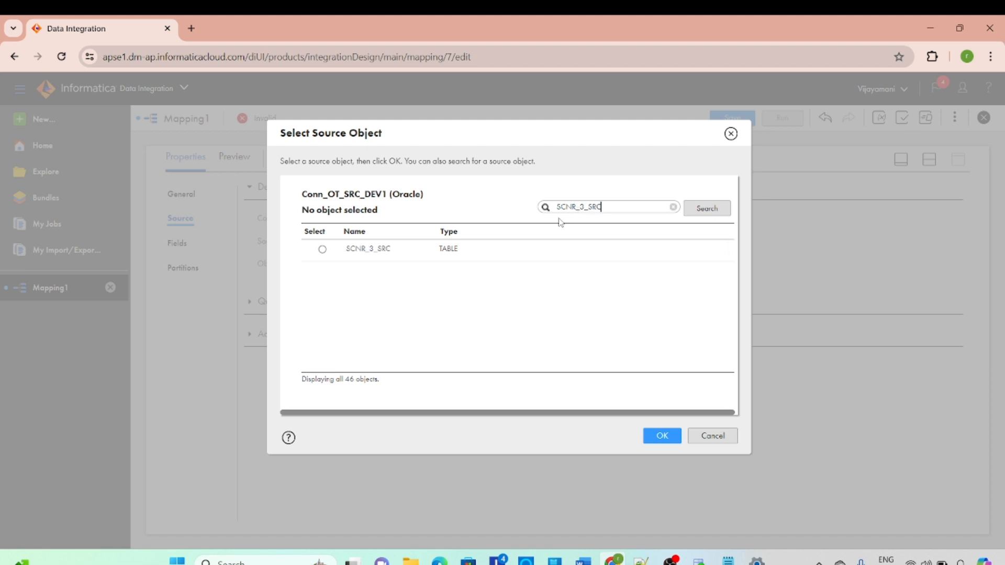
{"action": "left_click", "coordinate": [322, 249]}
{"action": "left_click", "coordinate": [660, 435]}
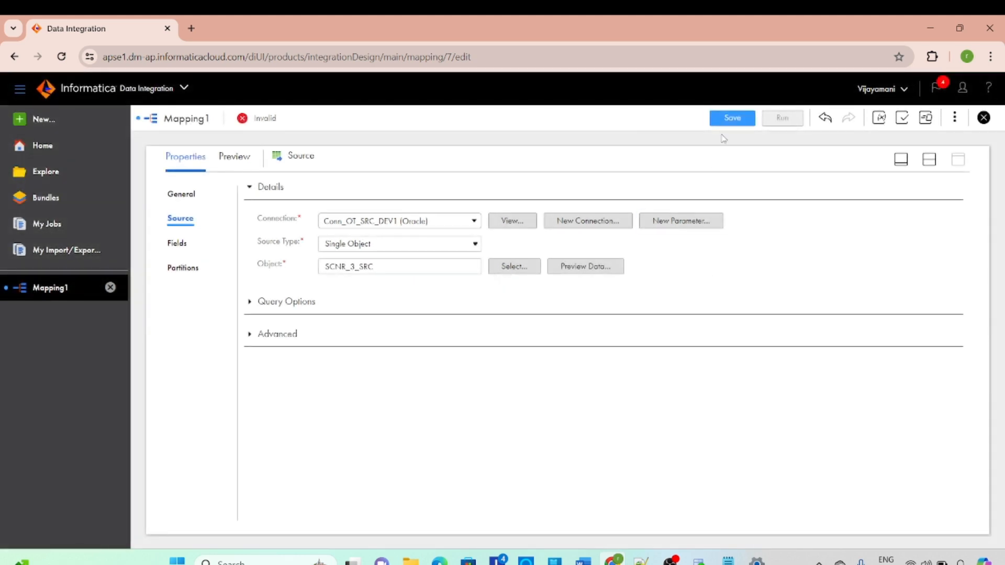
{"action": "left_click", "coordinate": [731, 119]}
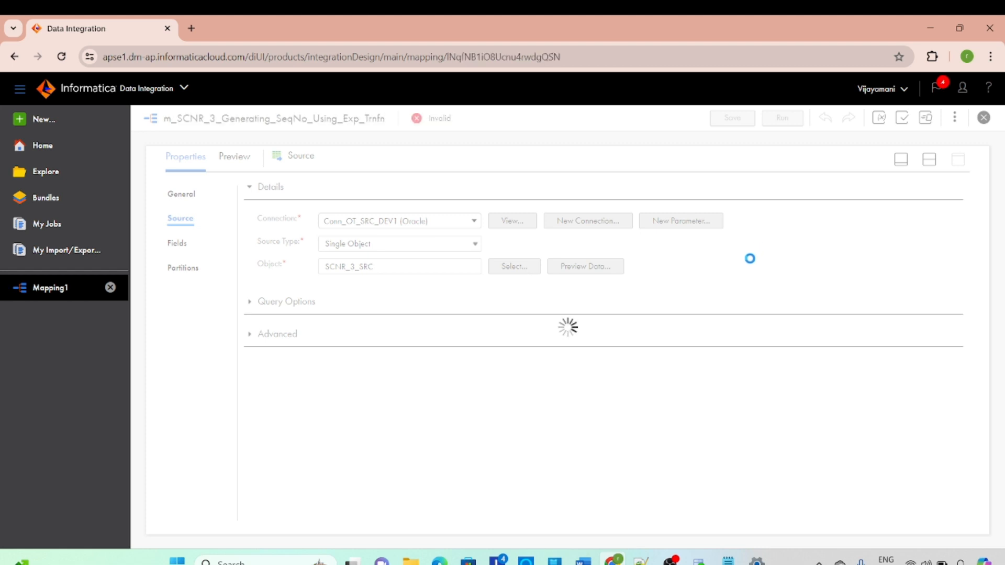
Set the Target transformation's connection to Conn_OT_TGT_DEV1 (Oracle)
{"action": "left_click", "coordinate": [929, 161]}
{"action": "left_click", "coordinate": [645, 268]}
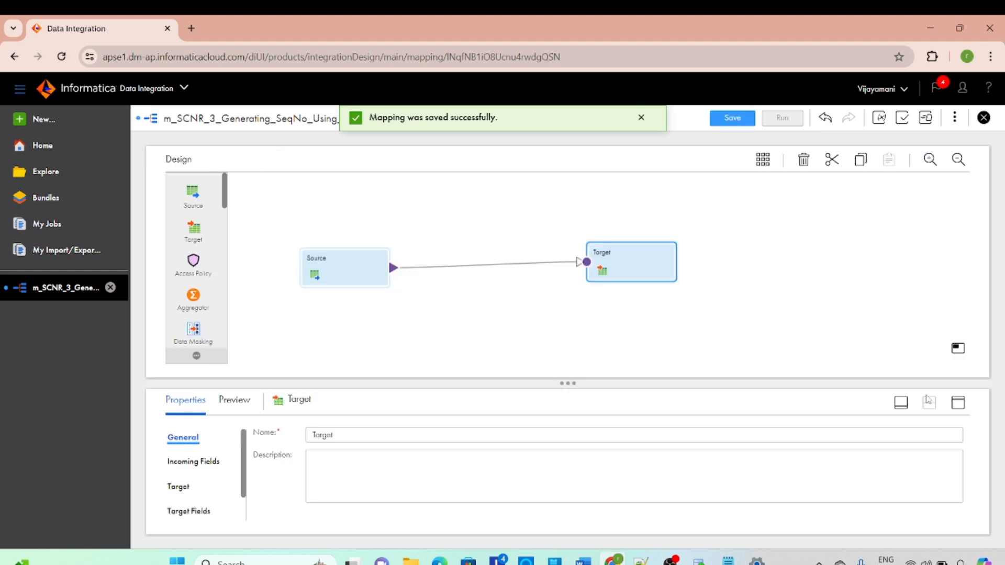
{"action": "left_click", "coordinate": [958, 403]}
{"action": "left_click", "coordinate": [179, 243]}
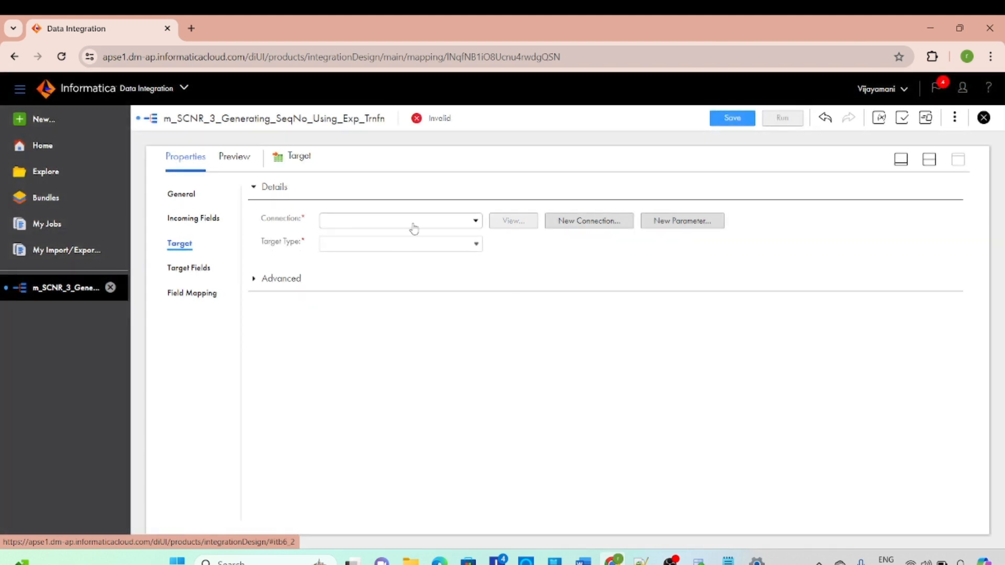
{"action": "left_click", "coordinate": [412, 226]}
{"action": "left_click", "coordinate": [390, 310]}
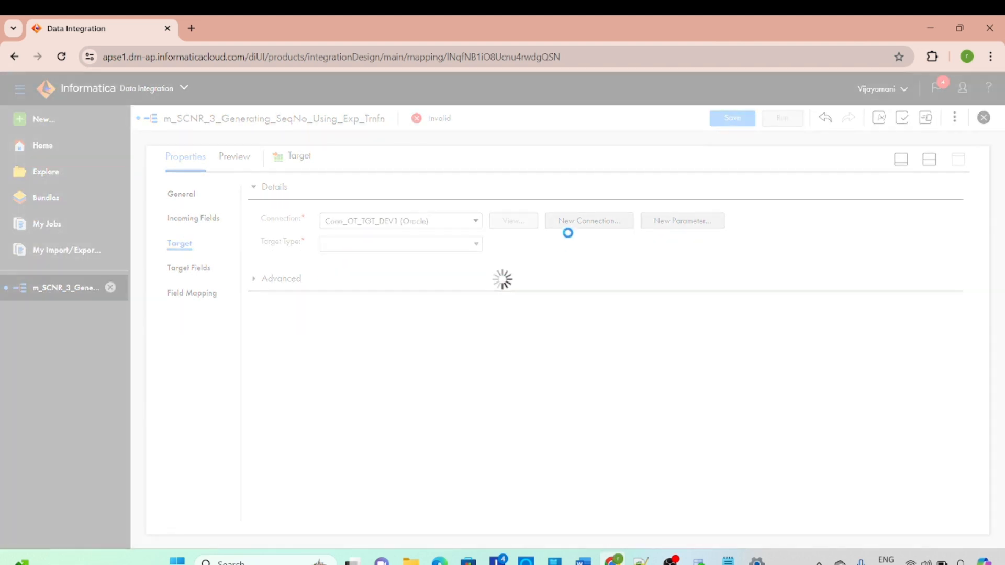
Search the existing tables for SCNR_3_TGT and choose it as the Target transformation's object
{"action": "left_click", "coordinate": [525, 273]}
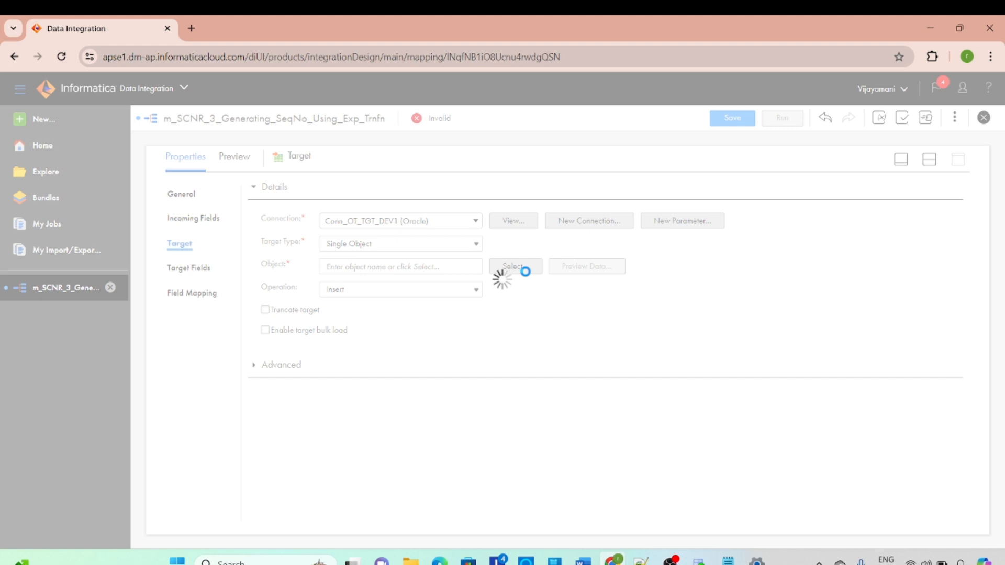
{"action": "scroll", "coordinate": [528, 277], "scroll_direction": "down", "scroll_amount": 2}
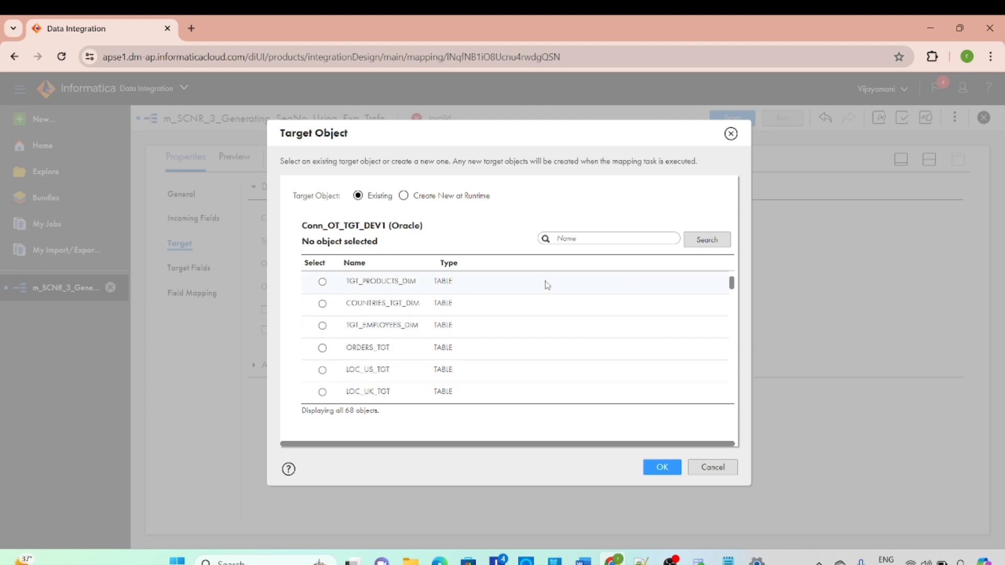
{"action": "scroll", "coordinate": [518, 319], "scroll_direction": "down", "scroll_amount": 4}
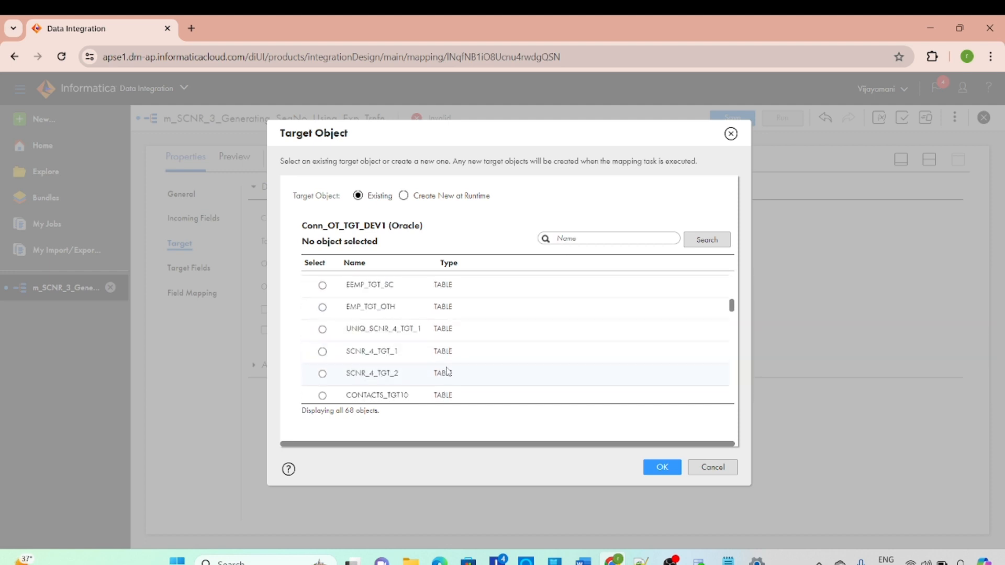
{"action": "scroll", "coordinate": [408, 356], "scroll_direction": "down", "scroll_amount": 2}
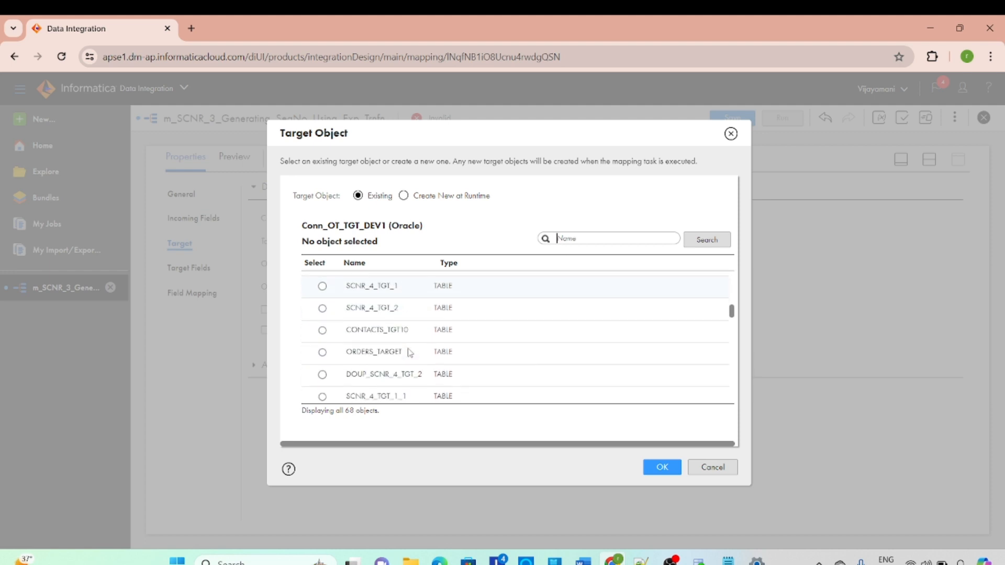
{"action": "scroll", "coordinate": [413, 338], "scroll_direction": "up", "scroll_amount": 5}
{"action": "scroll", "coordinate": [413, 334], "scroll_direction": "up", "scroll_amount": 4}
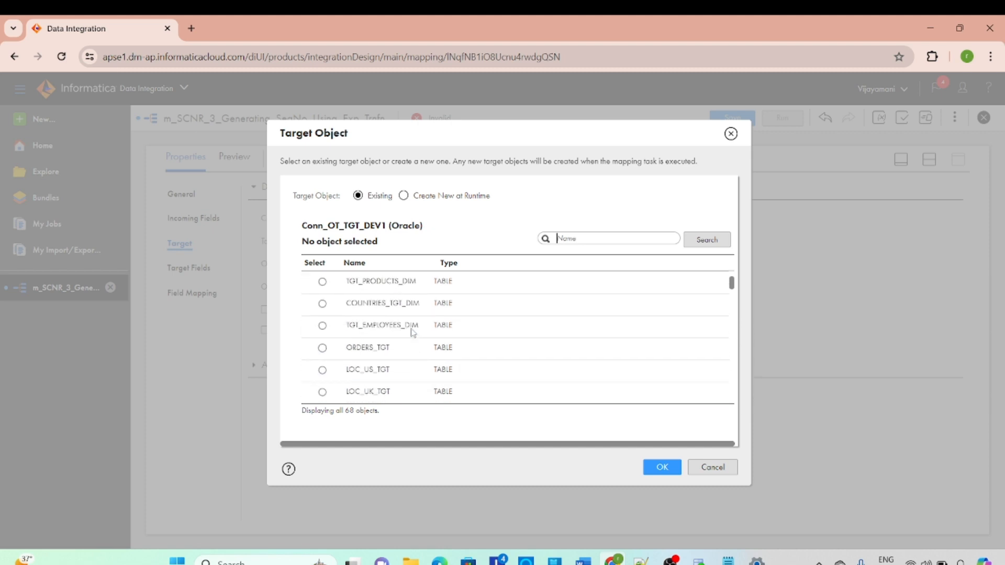
{"action": "left_click", "coordinate": [571, 245]}
{"action": "scroll", "coordinate": [481, 349], "scroll_direction": "down", "scroll_amount": 5}
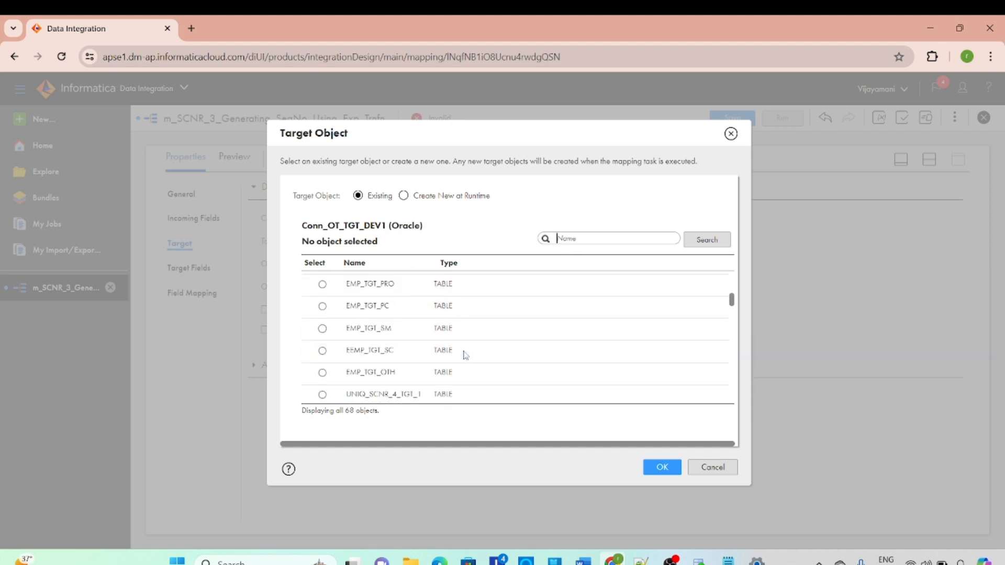
{"action": "scroll", "coordinate": [434, 368], "scroll_direction": "down", "scroll_amount": 3}
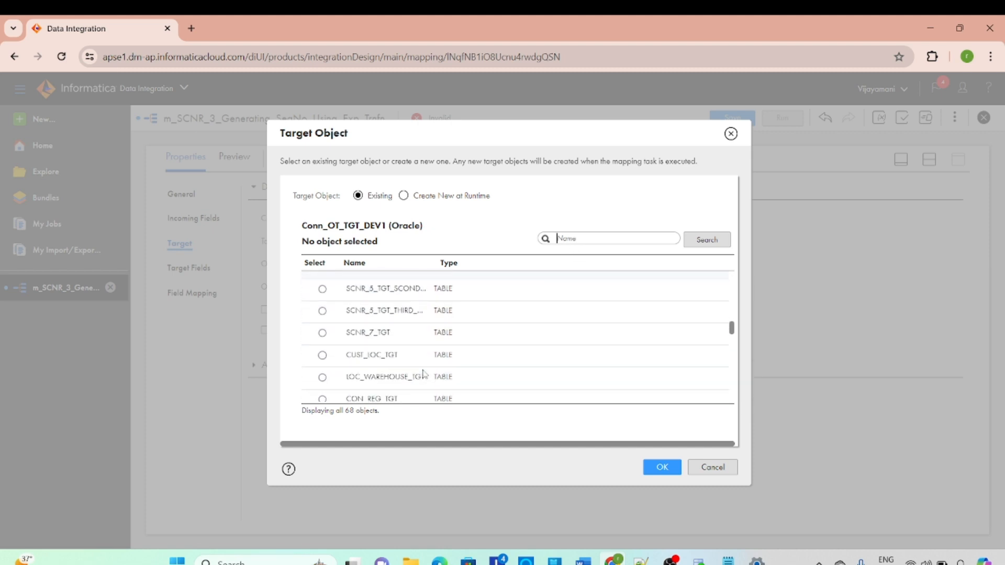
{"action": "scroll", "coordinate": [450, 361], "scroll_direction": "down", "scroll_amount": 5}
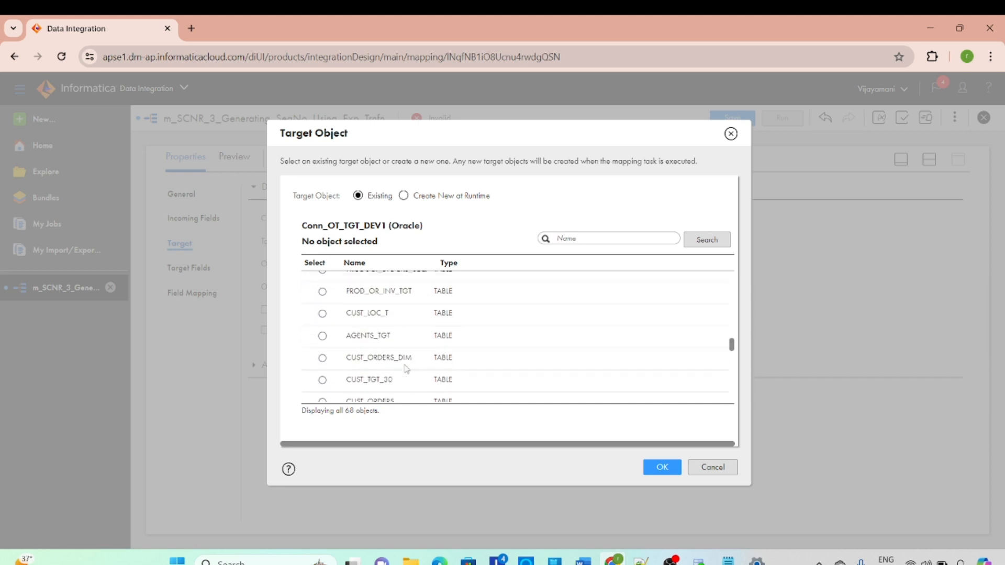
{"action": "type", "text": "SCNR_3_TGT"}
{"action": "scroll", "coordinate": [399, 374], "scroll_direction": "down", "scroll_amount": 3}
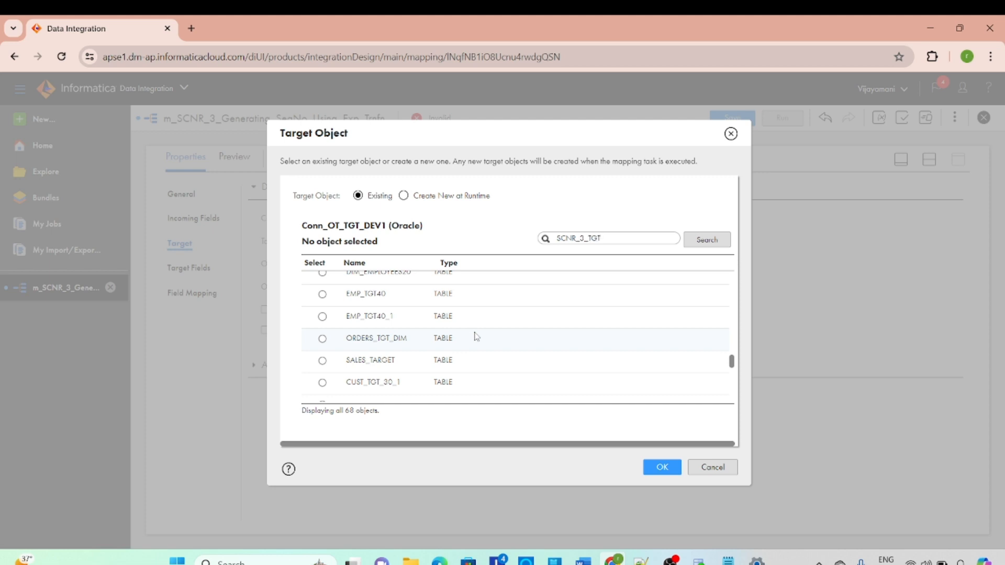
{"action": "left_click", "coordinate": [322, 281]}
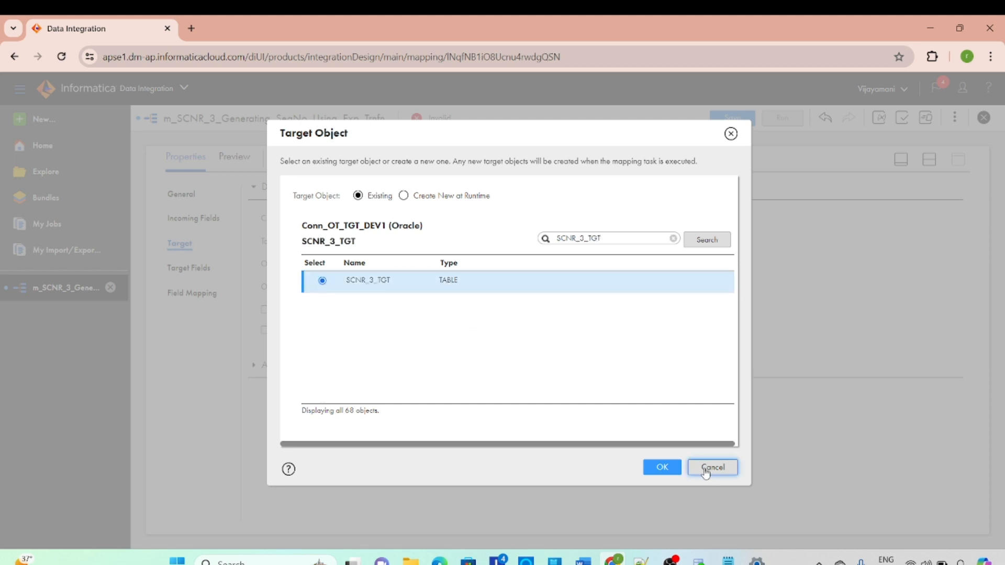
{"action": "left_click", "coordinate": [654, 467]}
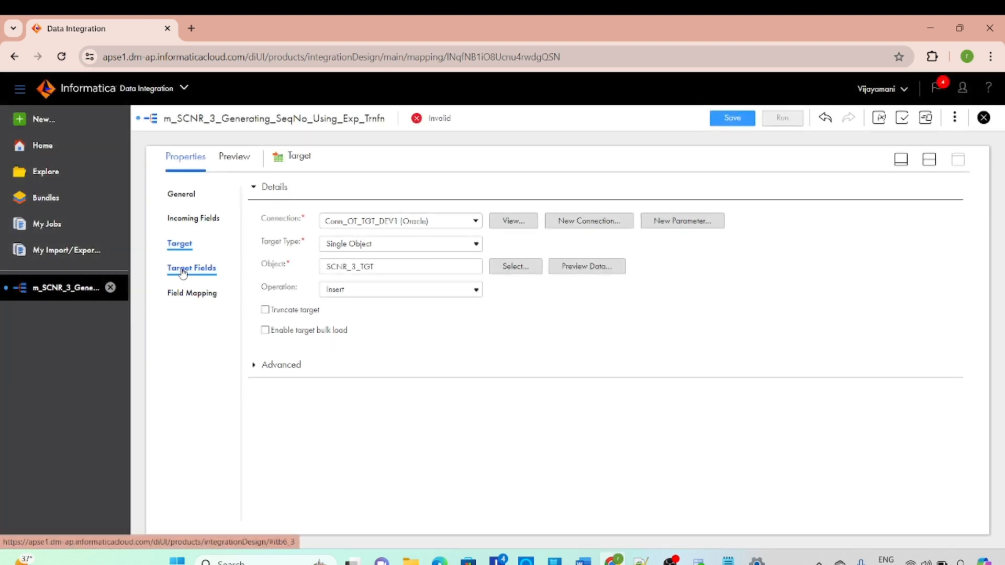
Review the Target transformation's incoming fields and target fields, and bring the mapping canvas back into view
{"action": "left_click", "coordinate": [196, 218]}
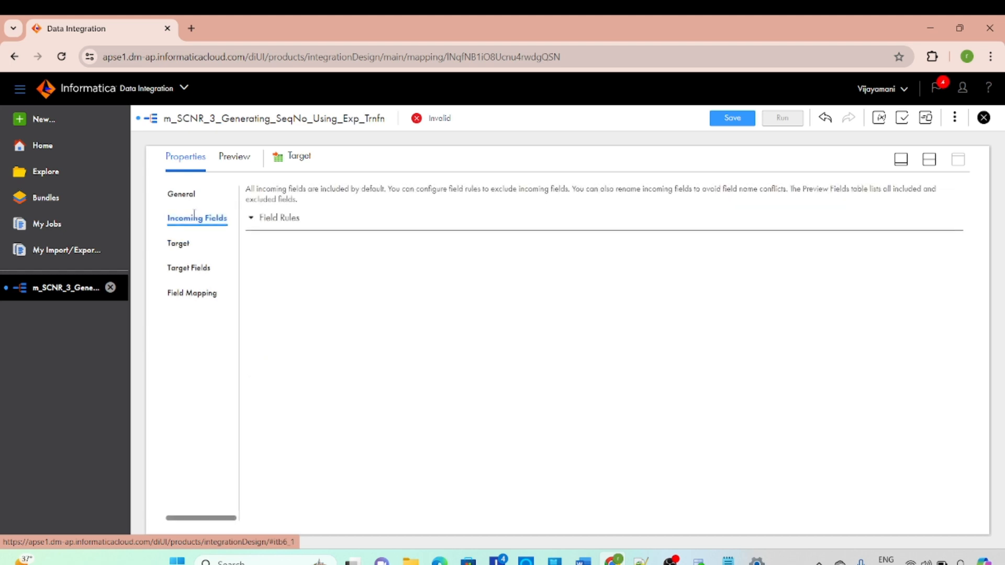
{"action": "left_click", "coordinate": [191, 268]}
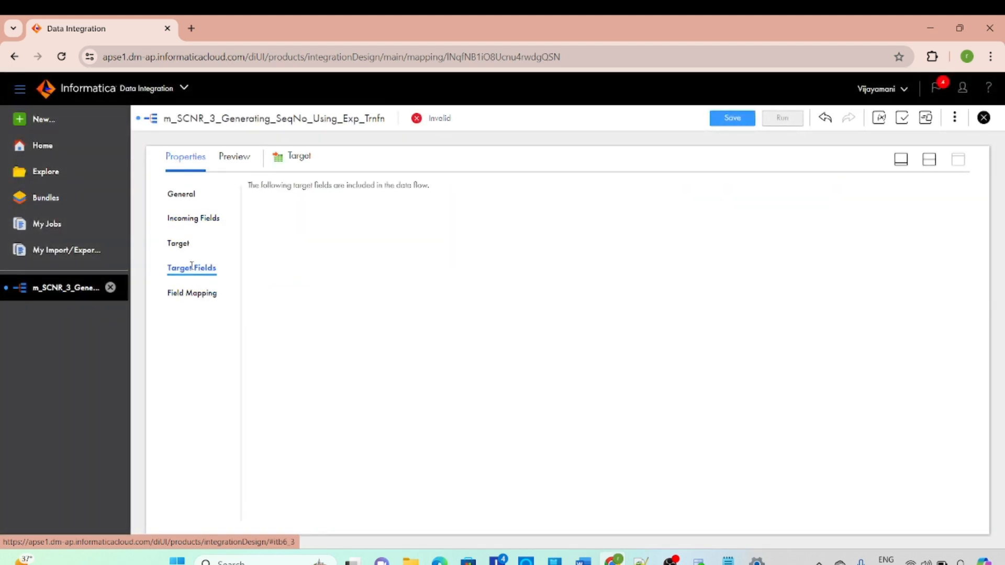
{"action": "left_click", "coordinate": [929, 159]}
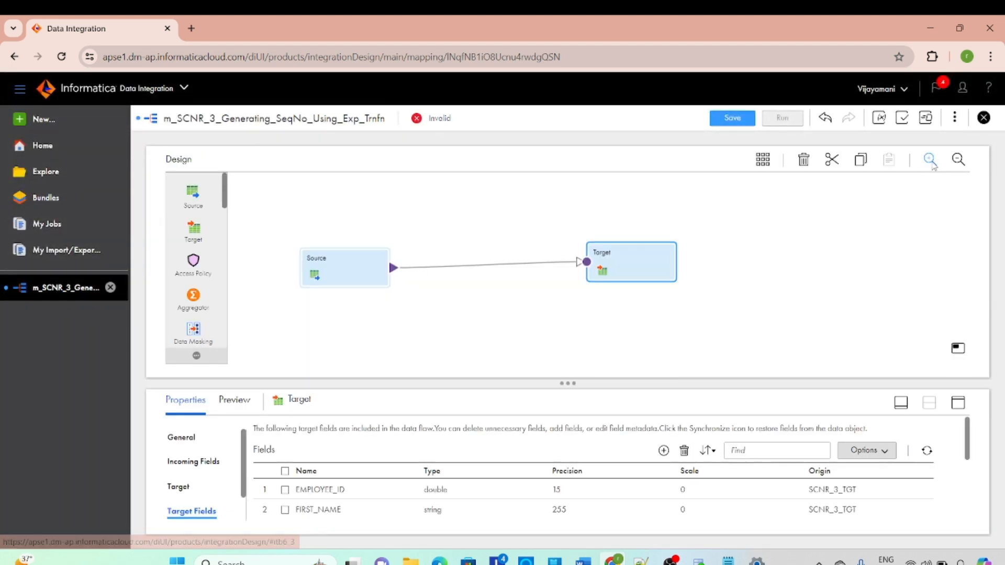
Insert an Expression transformation on the link between Source and Target, and shift the Target farther away from it
{"action": "left_click", "coordinate": [434, 267]}
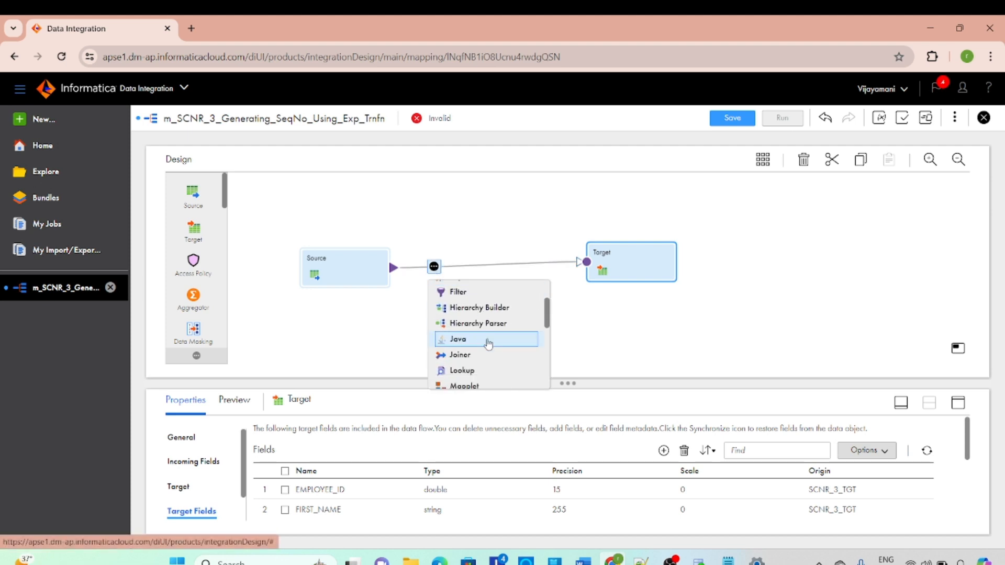
{"action": "scroll", "coordinate": [486, 346], "scroll_direction": "down", "scroll_amount": 3}
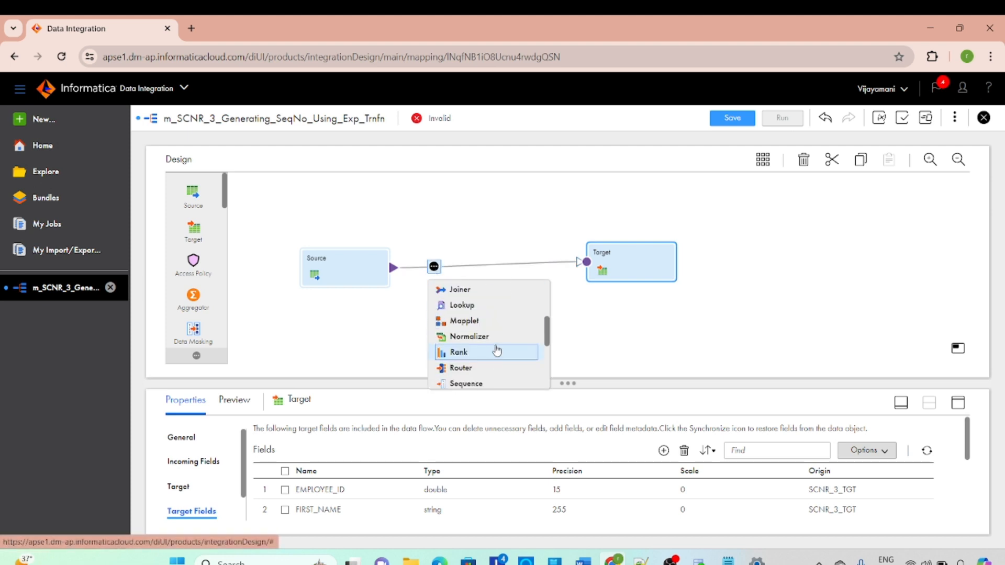
{"action": "scroll", "coordinate": [495, 348], "scroll_direction": "up", "scroll_amount": 5}
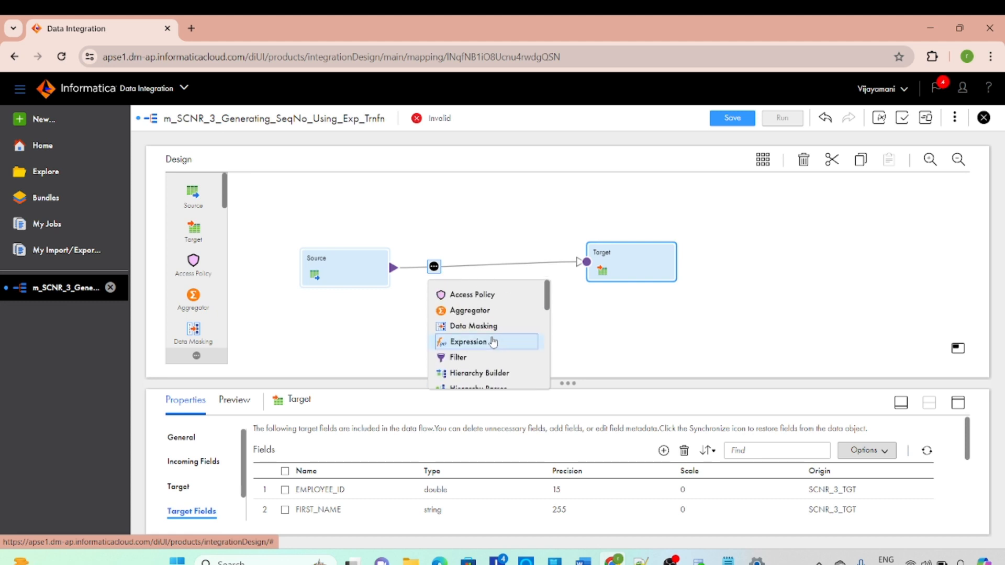
{"action": "left_click", "coordinate": [493, 341]}
{"action": "left_click_drag", "start_coordinate": [644, 262], "coordinate": [676, 269]}
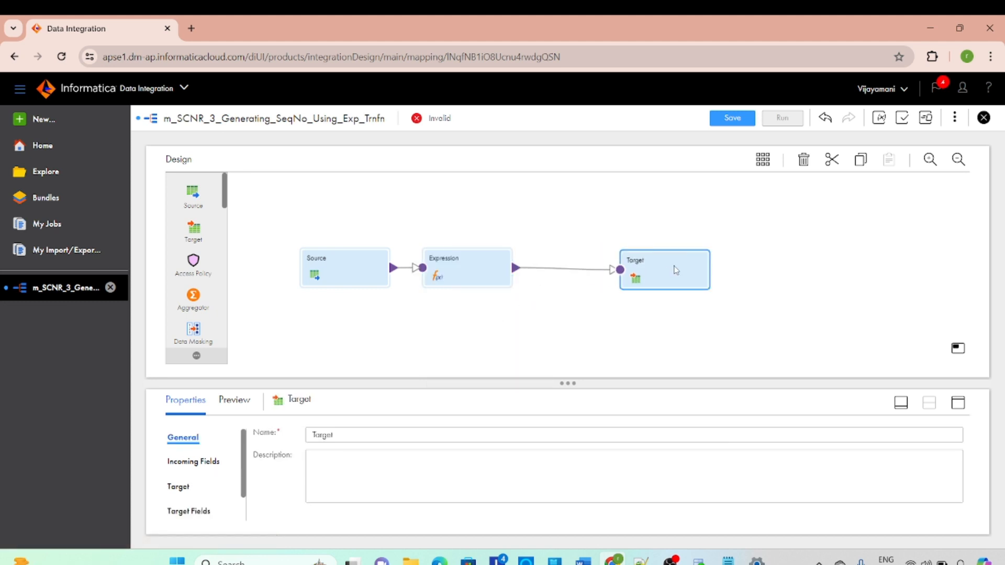
Start a new field in the Expression transformation and set its field type to Variable Field
{"action": "left_click", "coordinate": [458, 274]}
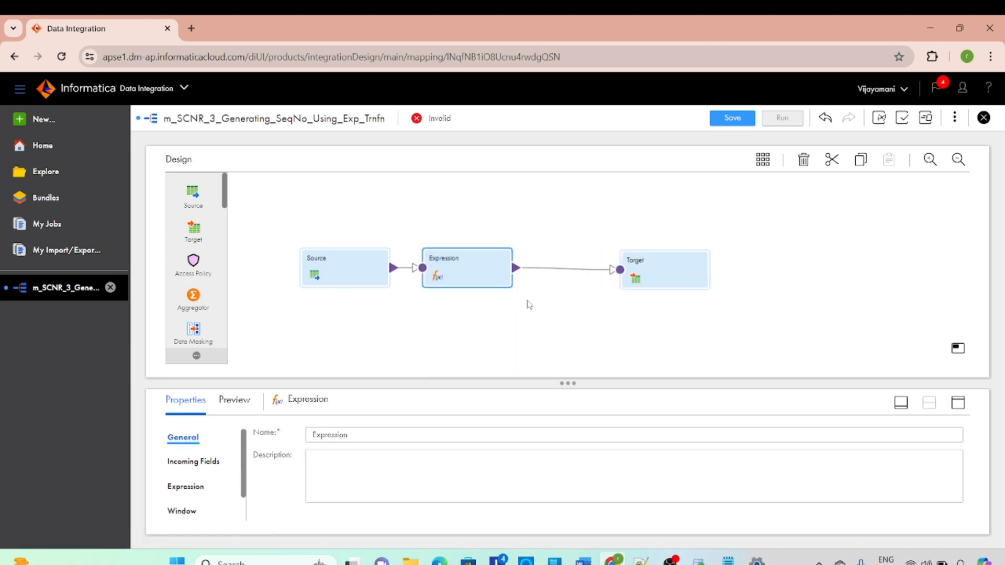
{"action": "left_click", "coordinate": [958, 402]}
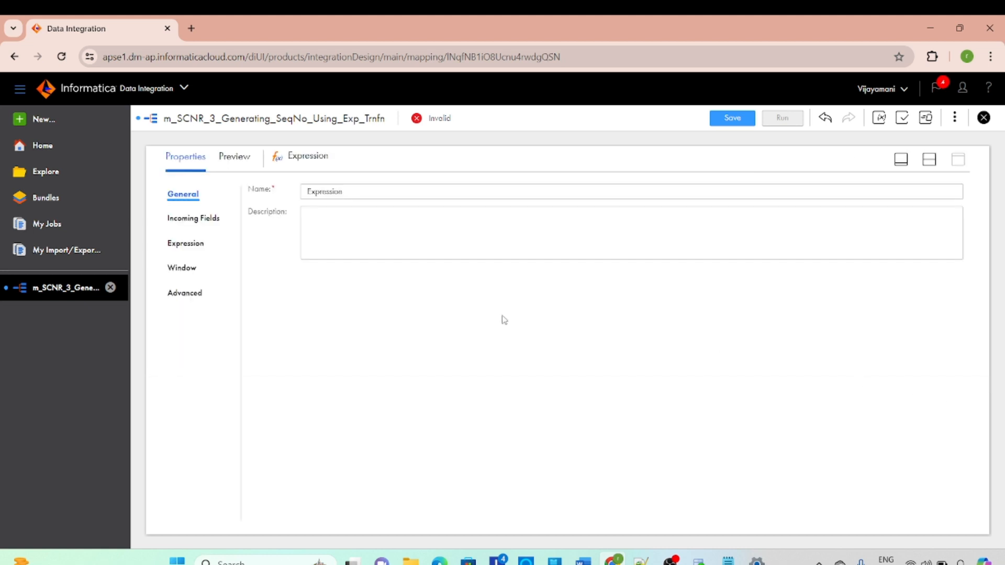
{"action": "left_click", "coordinate": [183, 246]}
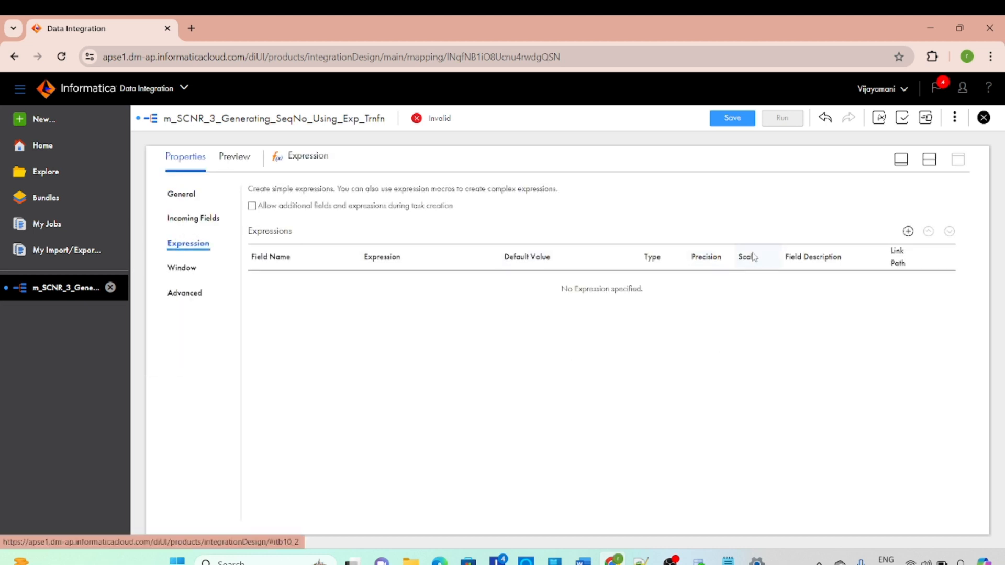
{"action": "left_click", "coordinate": [909, 231]}
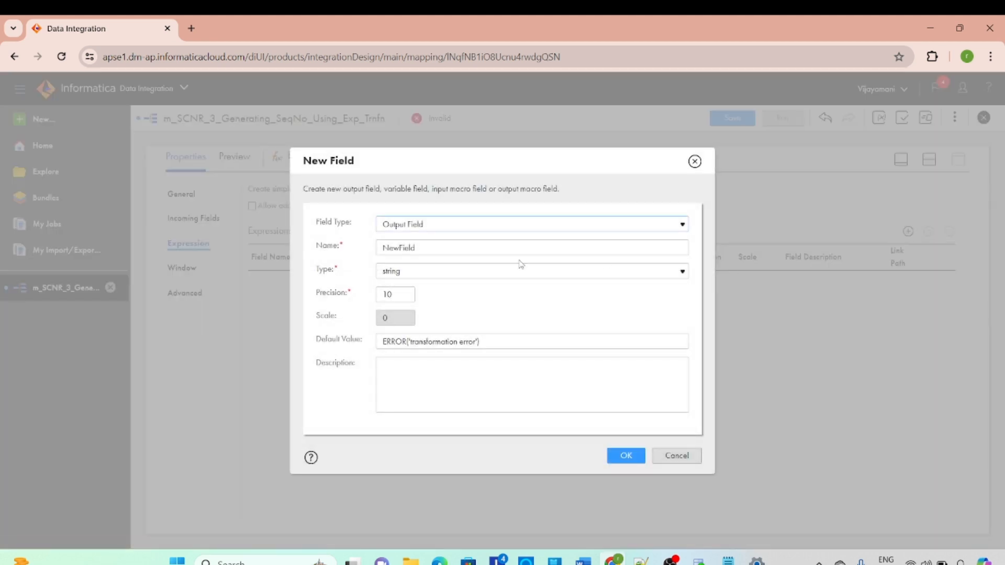
{"action": "left_click", "coordinate": [453, 220]}
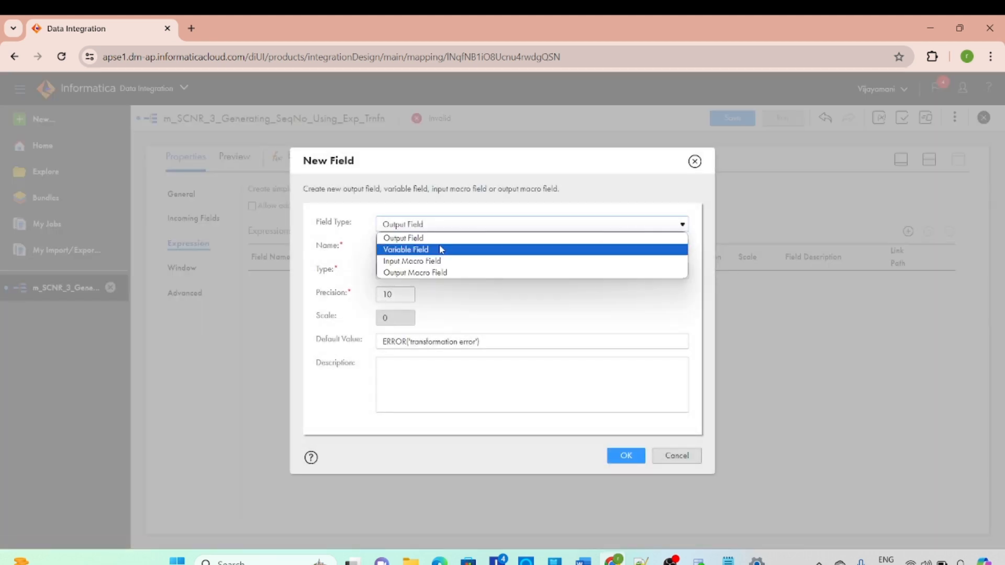
{"action": "left_click", "coordinate": [440, 241]}
{"action": "left_click", "coordinate": [445, 225]}
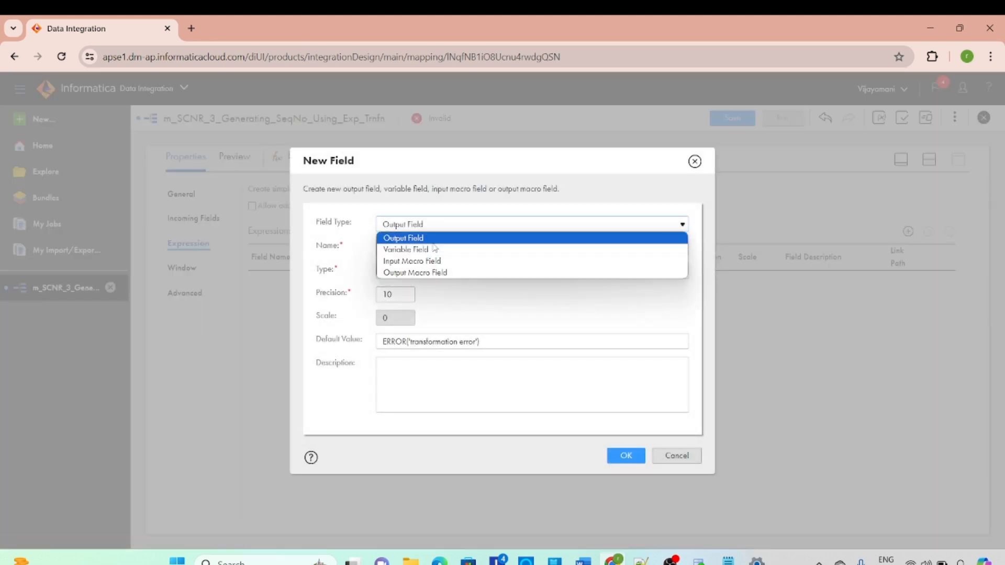
{"action": "left_click", "coordinate": [446, 224]}
{"action": "left_click", "coordinate": [448, 223]}
{"action": "left_click", "coordinate": [428, 249]}
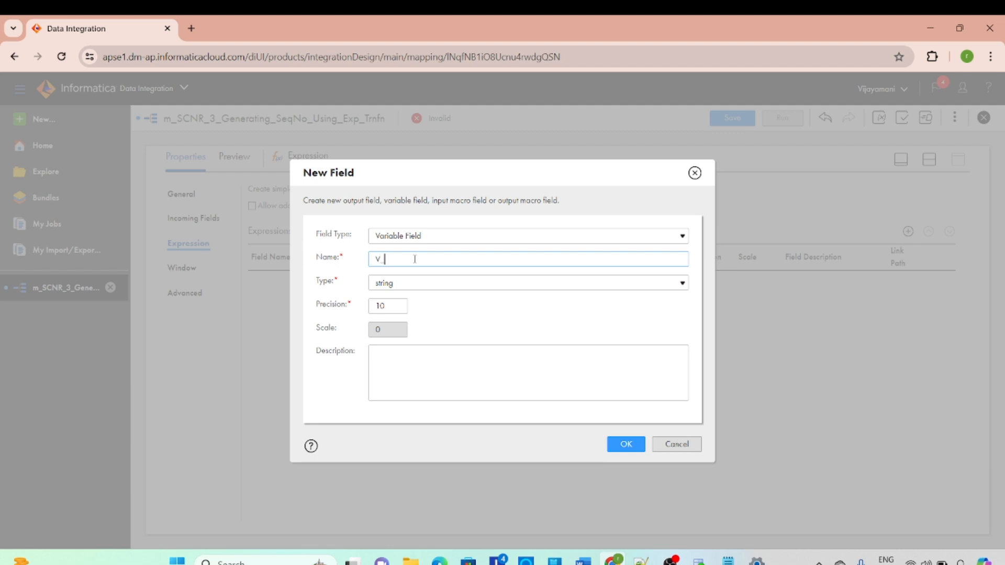
Name the variable field V_Seq, set its type to double, and create it
{"action": "left_click", "coordinate": [414, 259]}
{"action": "type", "text": "V_S"}
{"action": "key", "text": "Caps_Lock"}
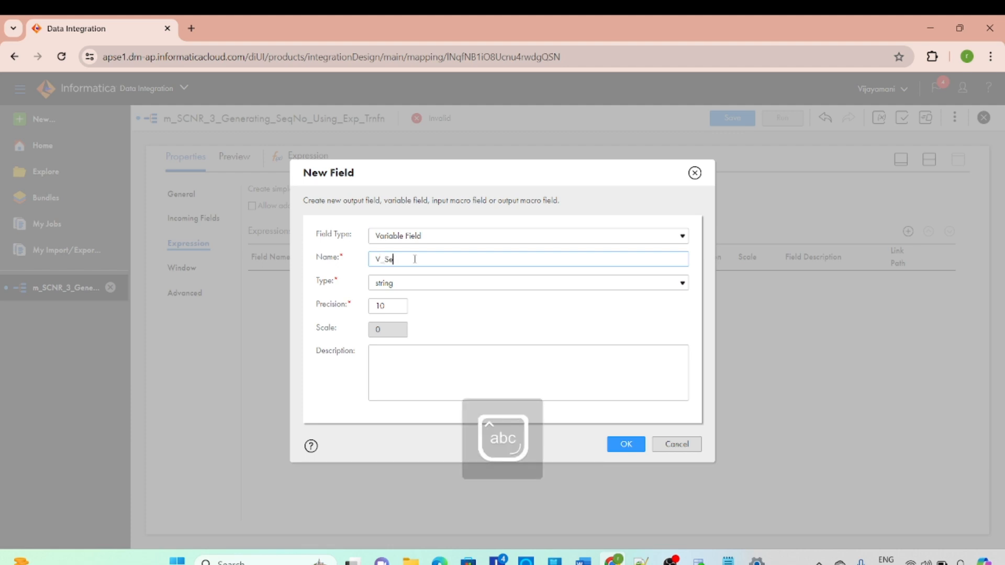
{"action": "type", "text": "eq"}
{"action": "left_click", "coordinate": [424, 285]}
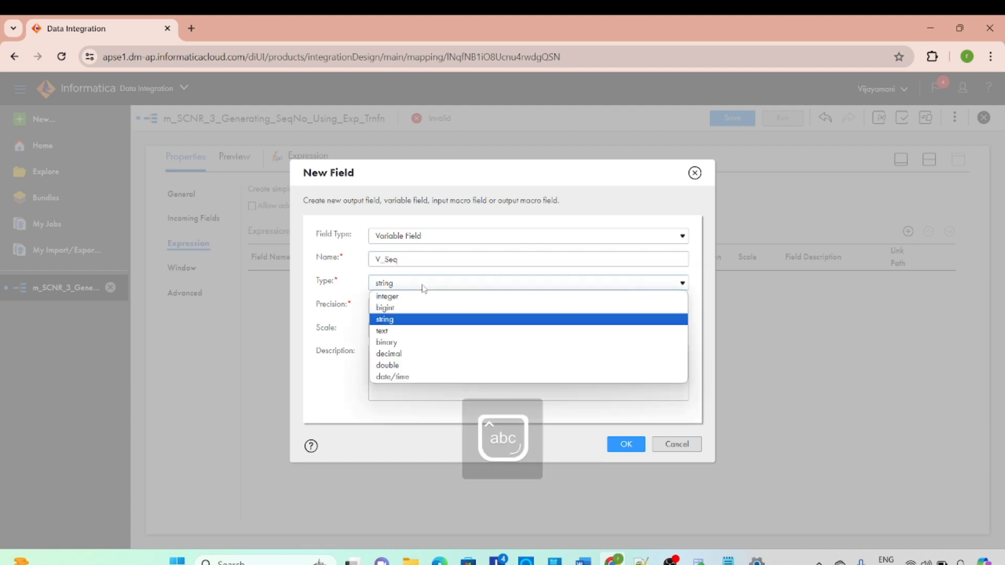
{"action": "left_click", "coordinate": [403, 364]}
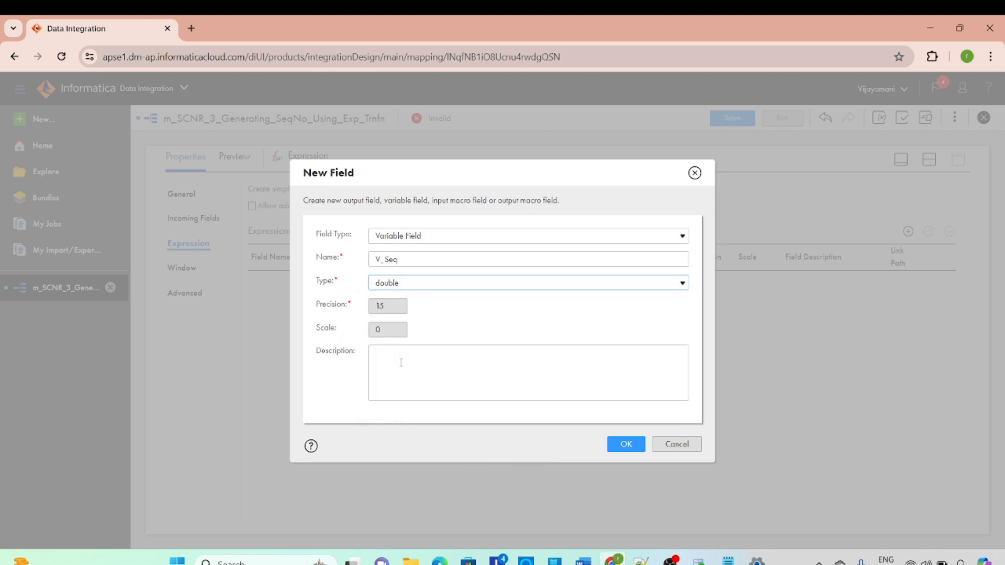
{"action": "left_click", "coordinate": [627, 446]}
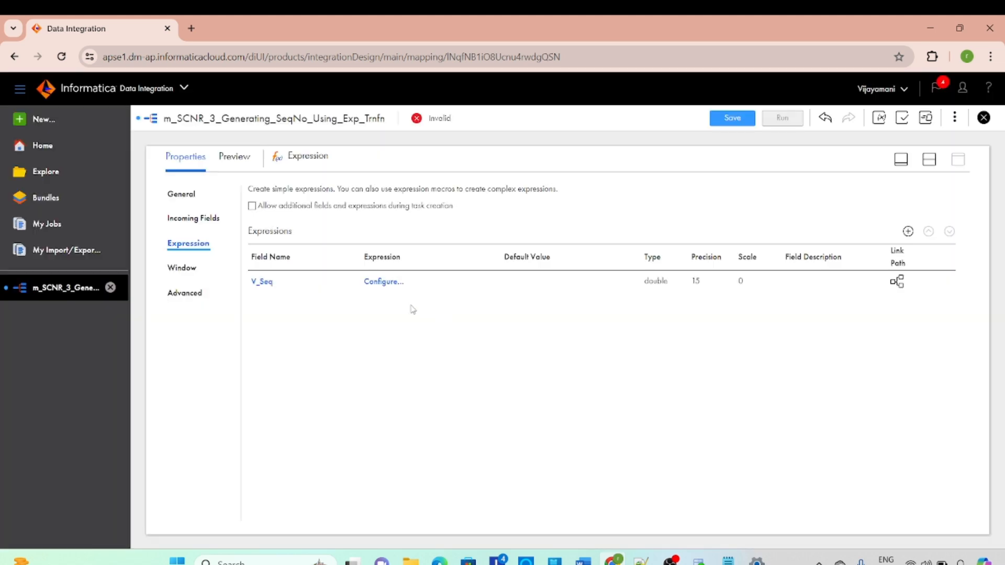
Set the V_Seq field's expression to V_Seq+1, validate it, and accept it
{"action": "left_click", "coordinate": [383, 283]}
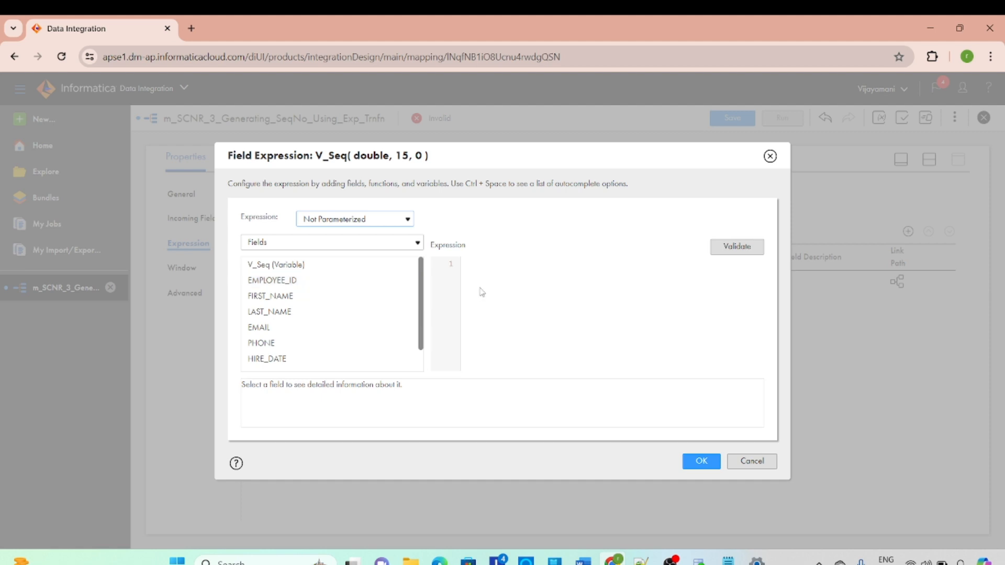
{"action": "left_click", "coordinate": [402, 266]}
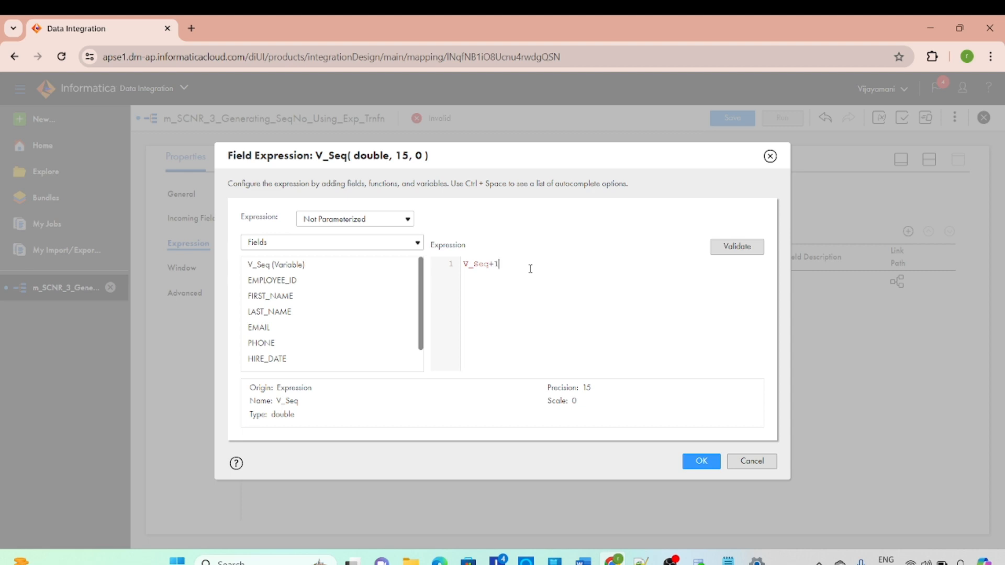
{"action": "left_click", "coordinate": [730, 252]}
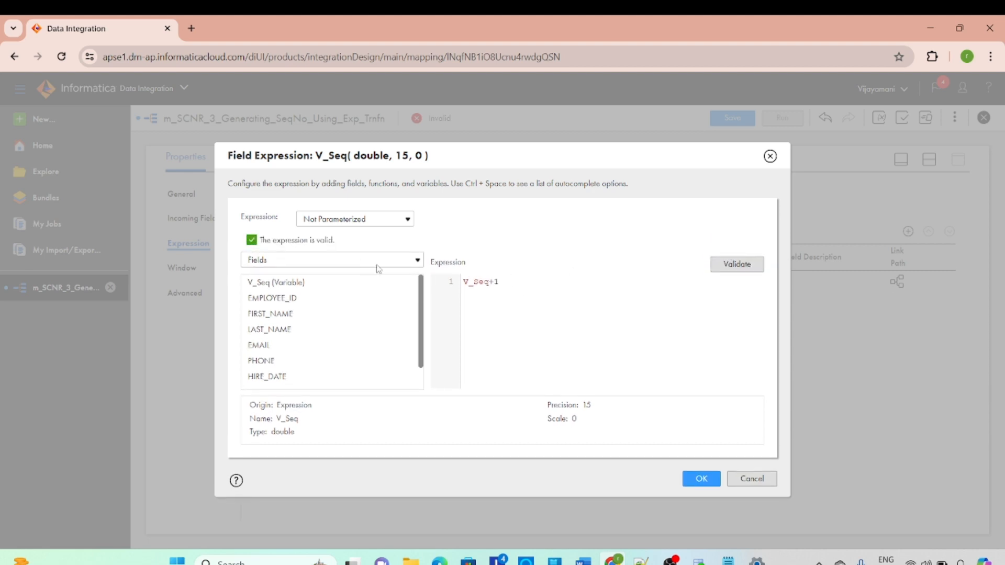
{"action": "left_click", "coordinate": [699, 476]}
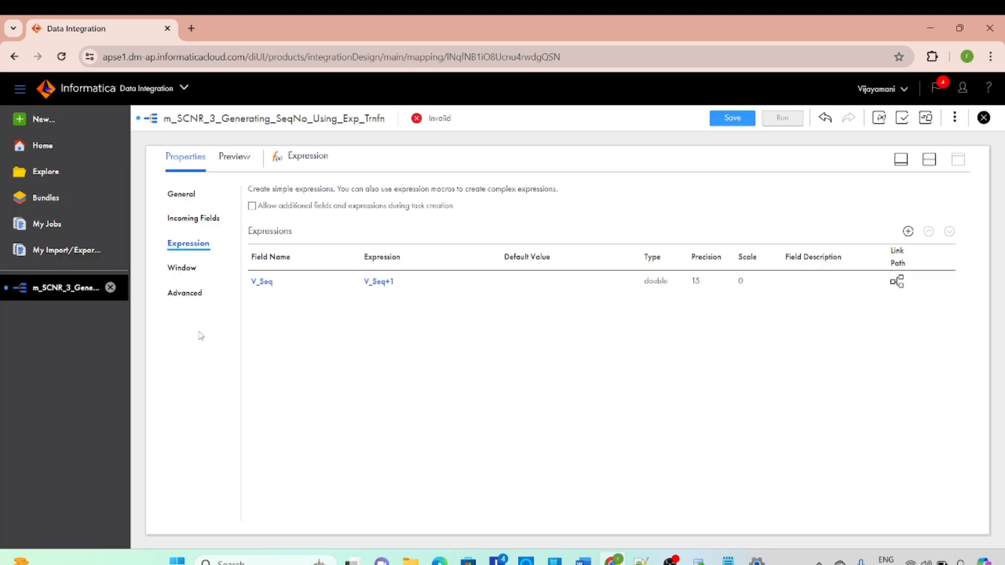
Add an output field named O_Seq with type double to the Expression transformation
{"action": "left_click", "coordinate": [908, 231]}
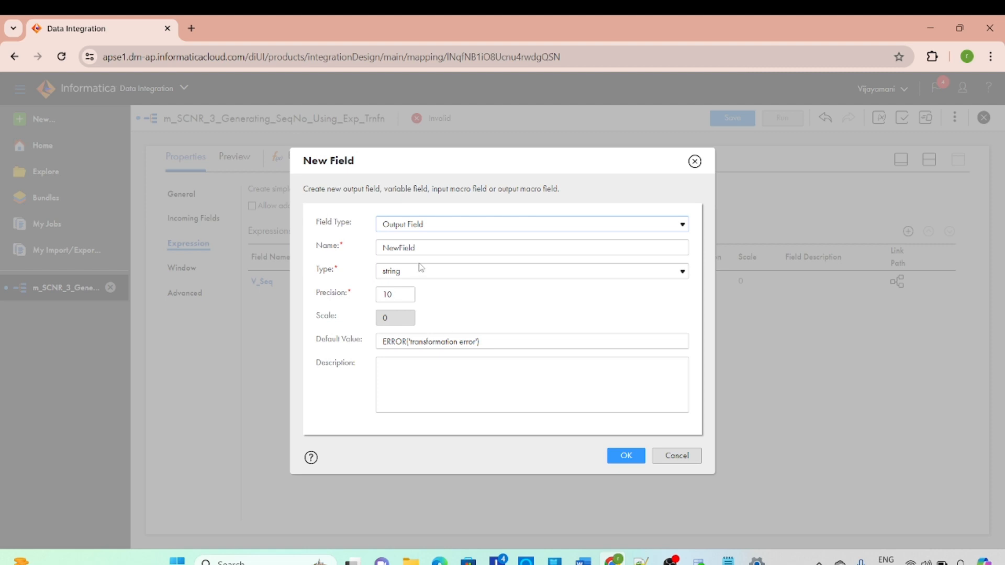
{"action": "left_click", "coordinate": [435, 248]}
{"action": "key", "text": "BackSpace"}
{"action": "key", "text": "BackSpace"}
{"action": "key", "text": "BackSpace"}
{"action": "key", "text": "BackSpace"}
{"action": "key", "text": "BackSpace"}
{"action": "key", "text": "BackSpace"}
{"action": "key", "text": "BackSpace"}
{"action": "key", "text": "BackSpace"}
{"action": "type", "text": "o_"}
{"action": "key", "text": "BackSpace"}
{"action": "key", "text": "BackSpace"}
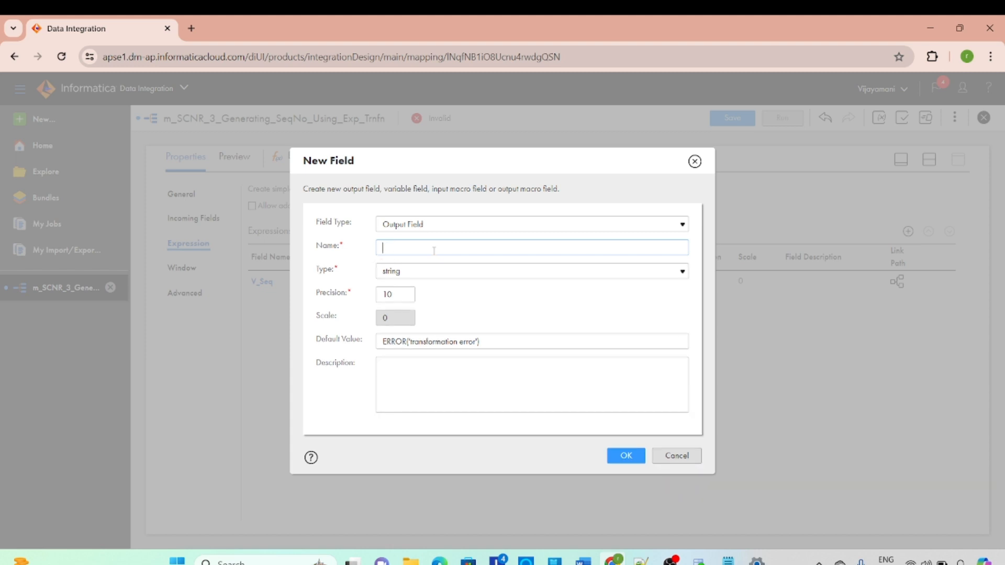
{"action": "key", "text": "Caps_Lock"}
{"action": "type", "text": "O"}
{"action": "key", "text": "Caps_Lock"}
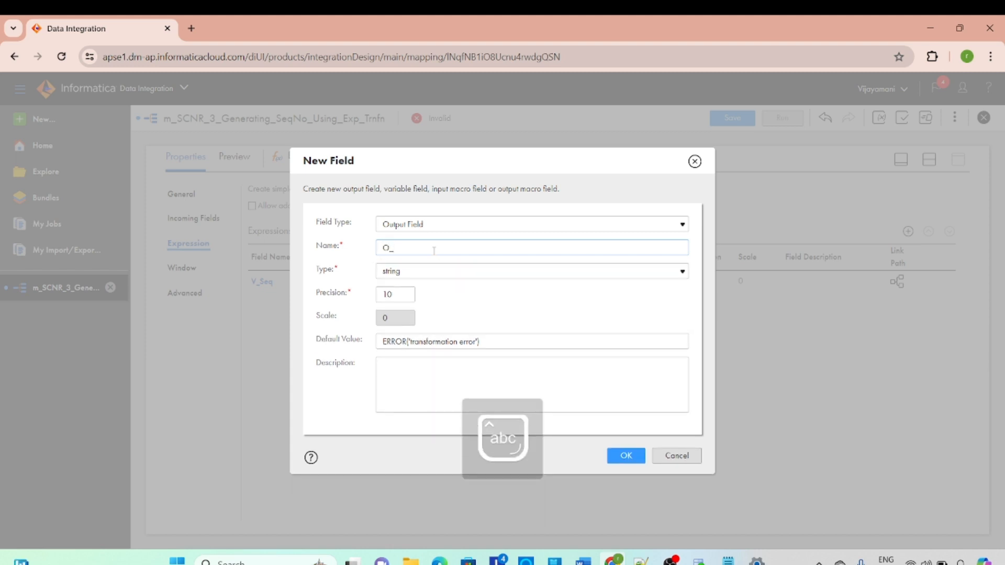
{"action": "type", "text": "_Seq"}
{"action": "left_click", "coordinate": [434, 270]}
{"action": "left_click", "coordinate": [406, 353]}
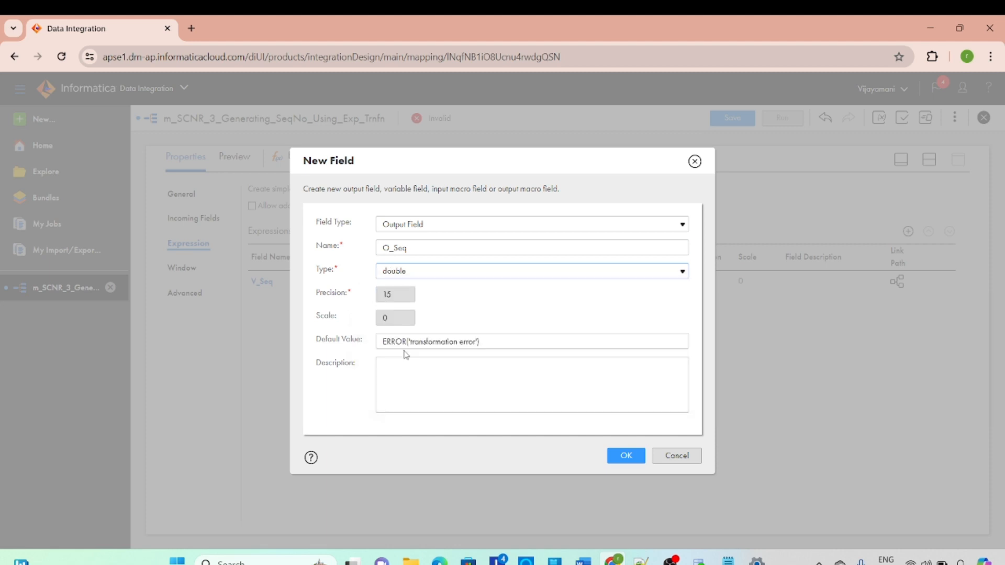
{"action": "left_click", "coordinate": [625, 455]}
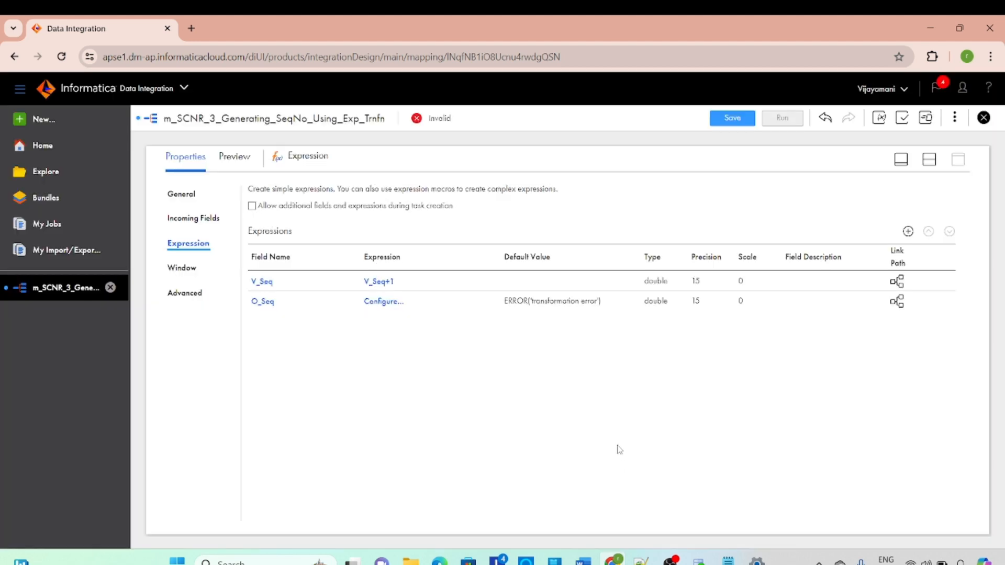
Set the O_Seq field's expression to V_Seq, validate it, and accept it
{"action": "left_click", "coordinate": [379, 303]}
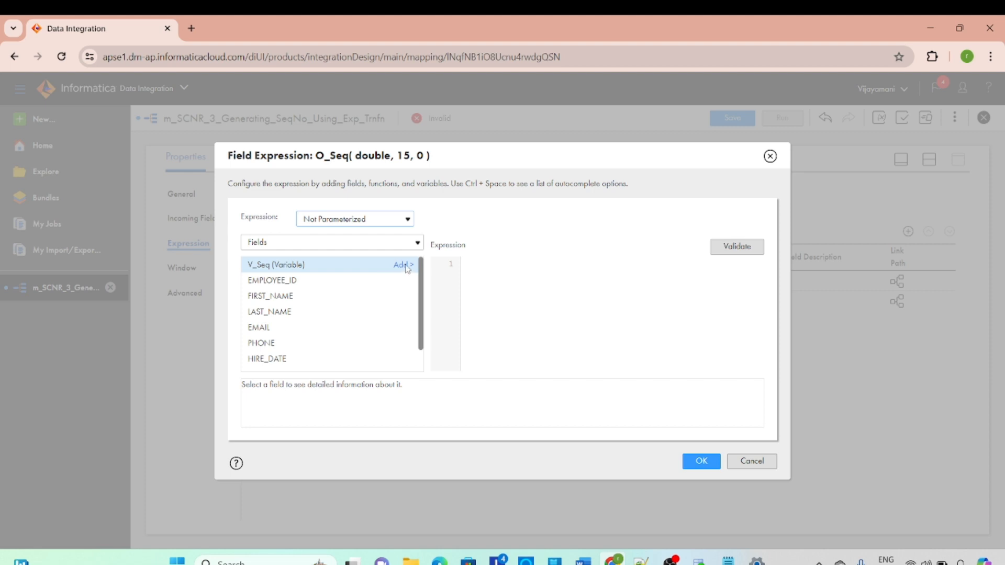
{"action": "left_click", "coordinate": [406, 265]}
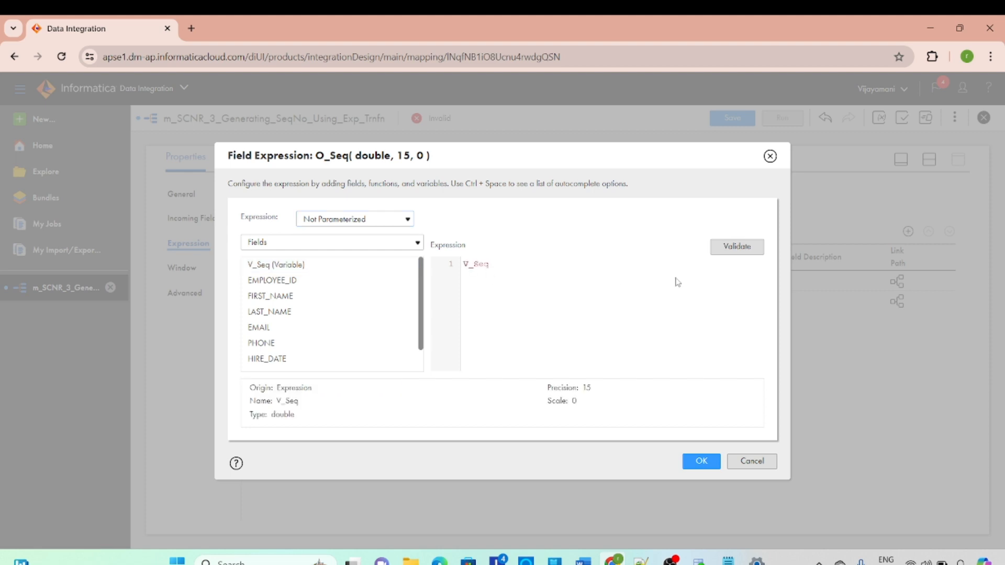
{"action": "left_click", "coordinate": [735, 248]}
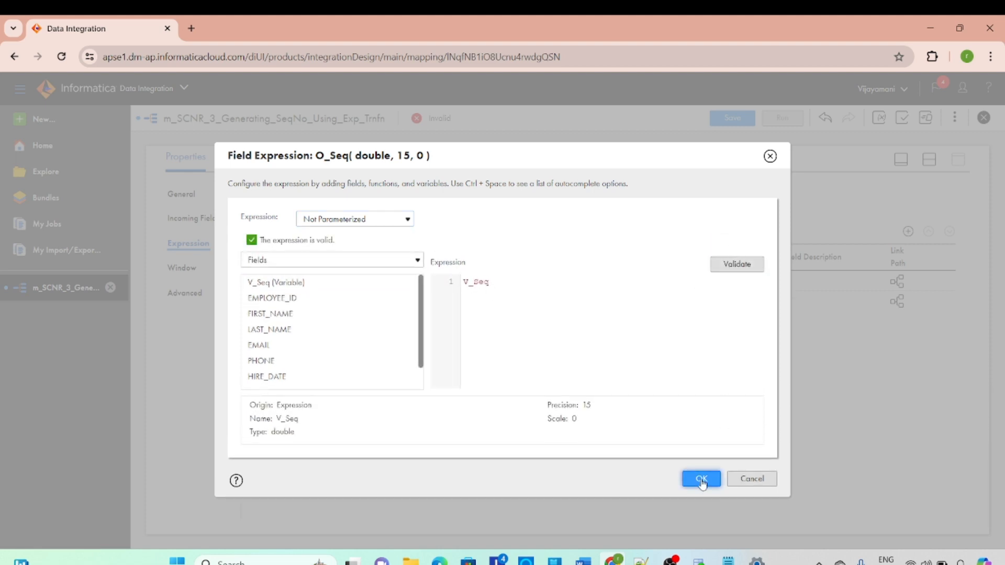
{"action": "left_click", "coordinate": [701, 479]}
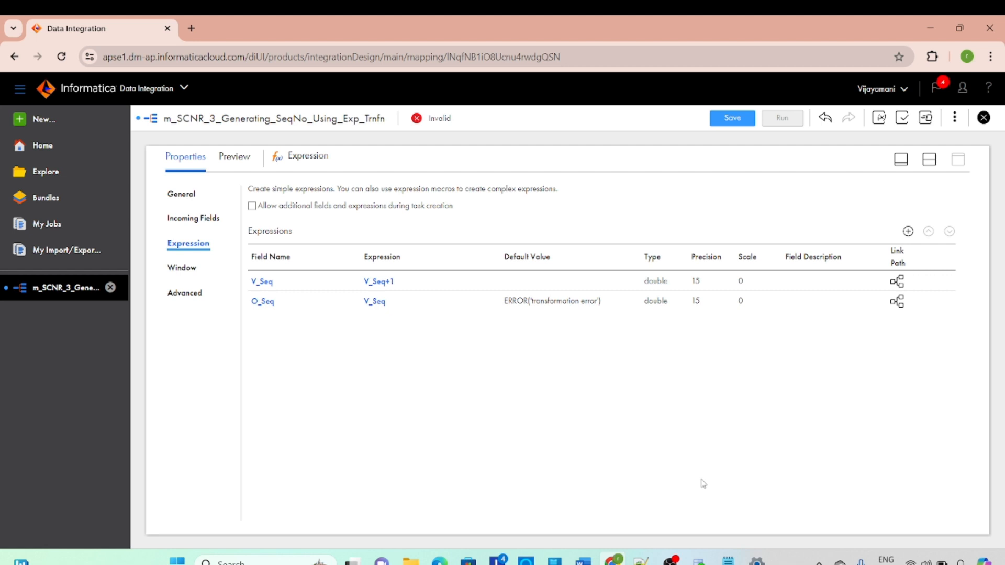
Rename the Source transformation to SCNR_3_SRC, matching its source object, and save the mapping
{"action": "left_click", "coordinate": [928, 160]}
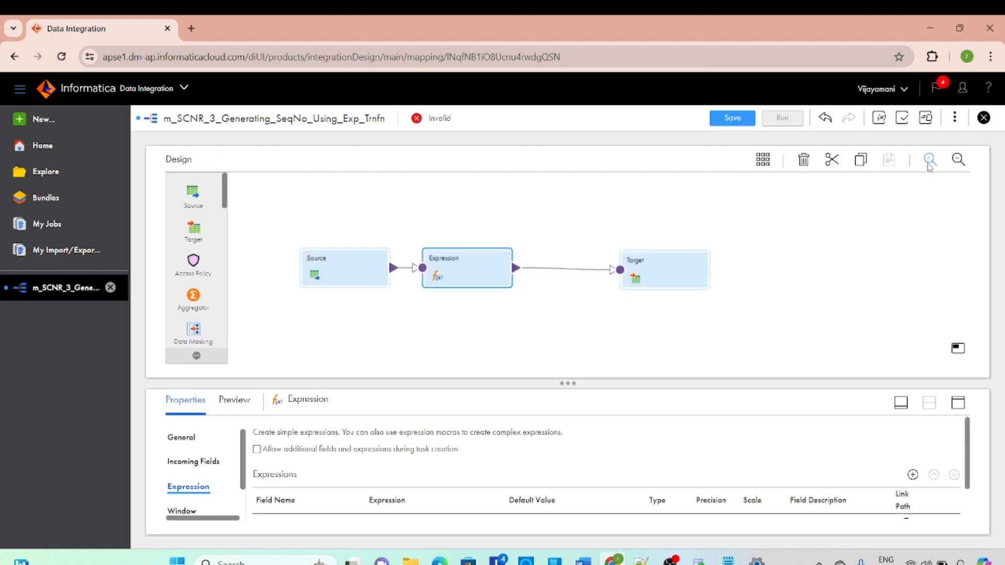
{"action": "left_click", "coordinate": [689, 267]}
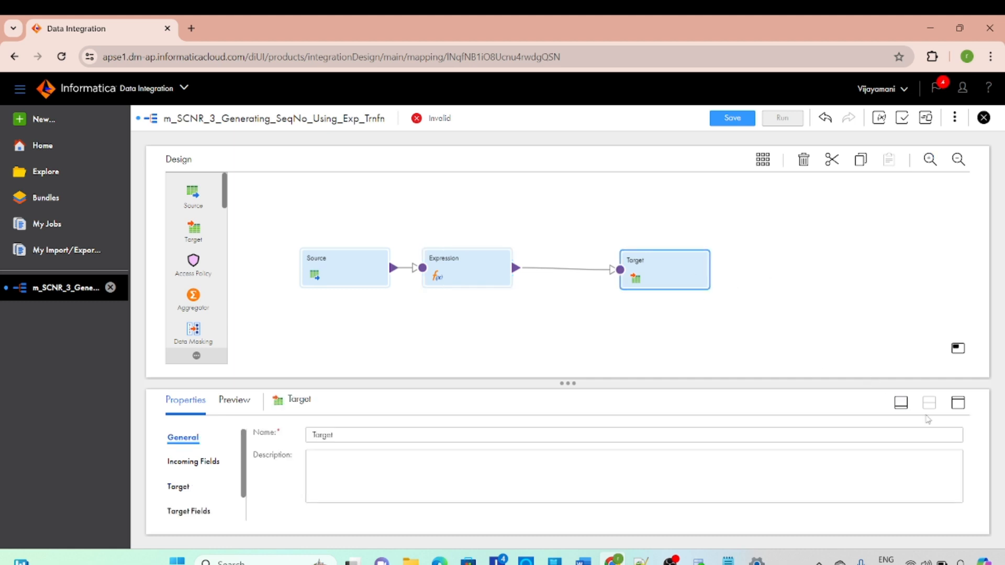
{"action": "left_click", "coordinate": [352, 276]}
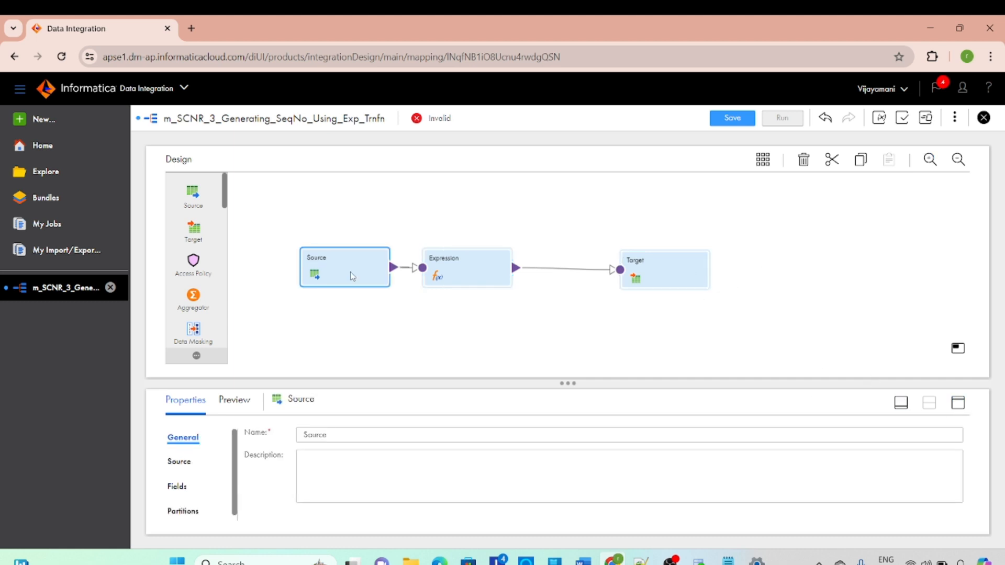
{"action": "left_click", "coordinate": [958, 404]}
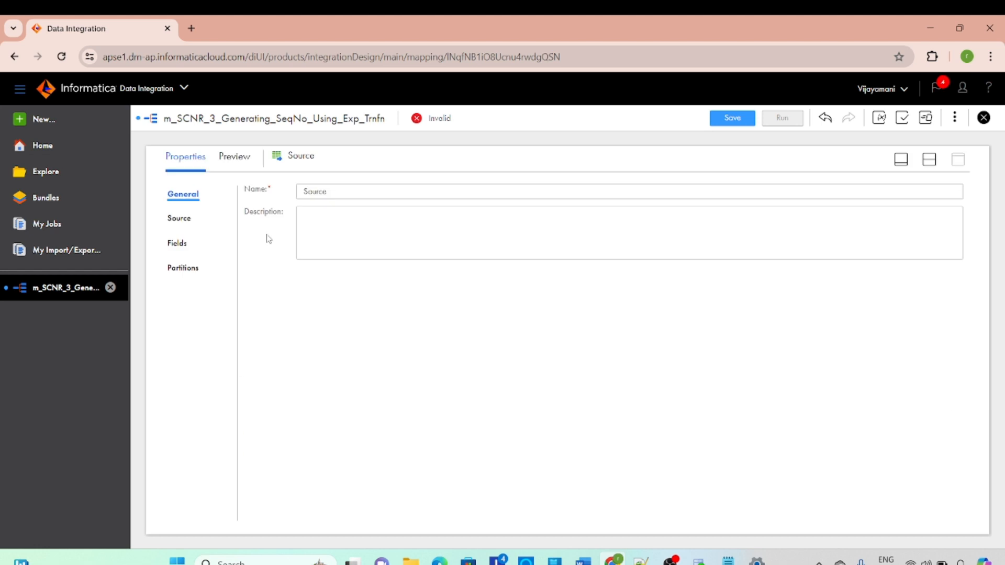
{"action": "left_click", "coordinate": [180, 219]}
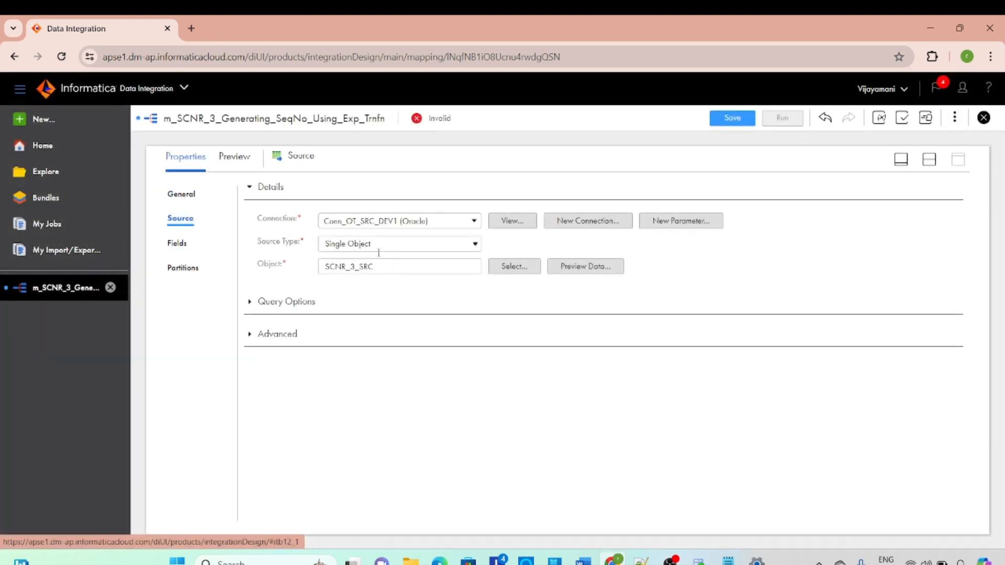
{"action": "left_click_drag", "start_coordinate": [377, 266], "coordinate": [293, 274]}
{"action": "key", "text": "ctrl+c"}
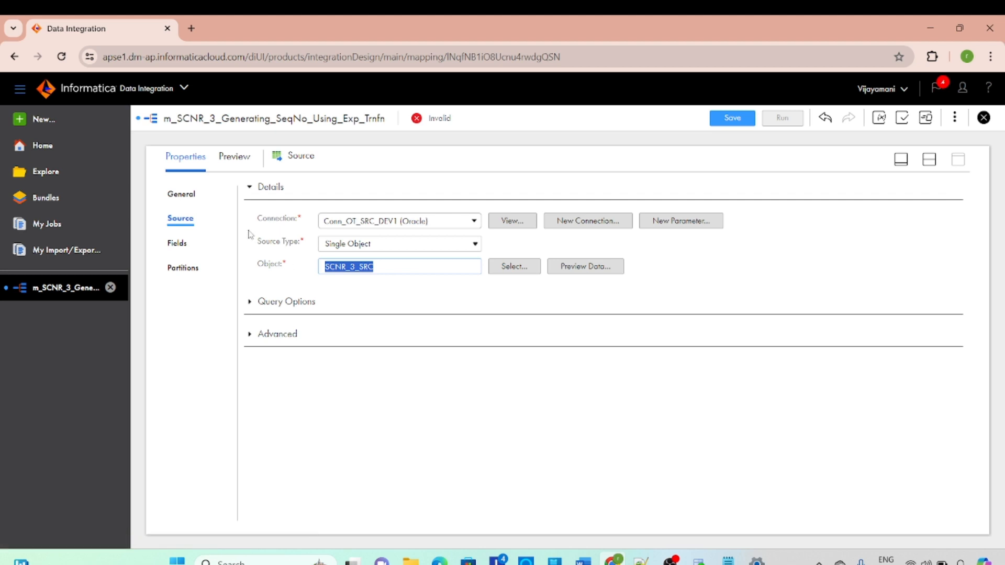
{"action": "left_click", "coordinate": [188, 198]}
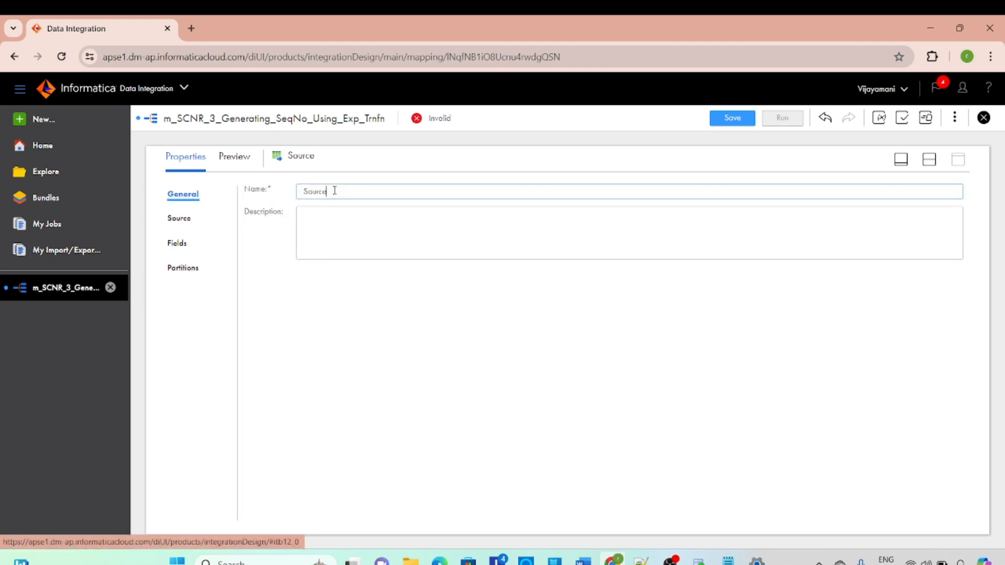
{"action": "left_click_drag", "start_coordinate": [334, 191], "coordinate": [286, 191]}
{"action": "key", "text": "ctrl+v"}
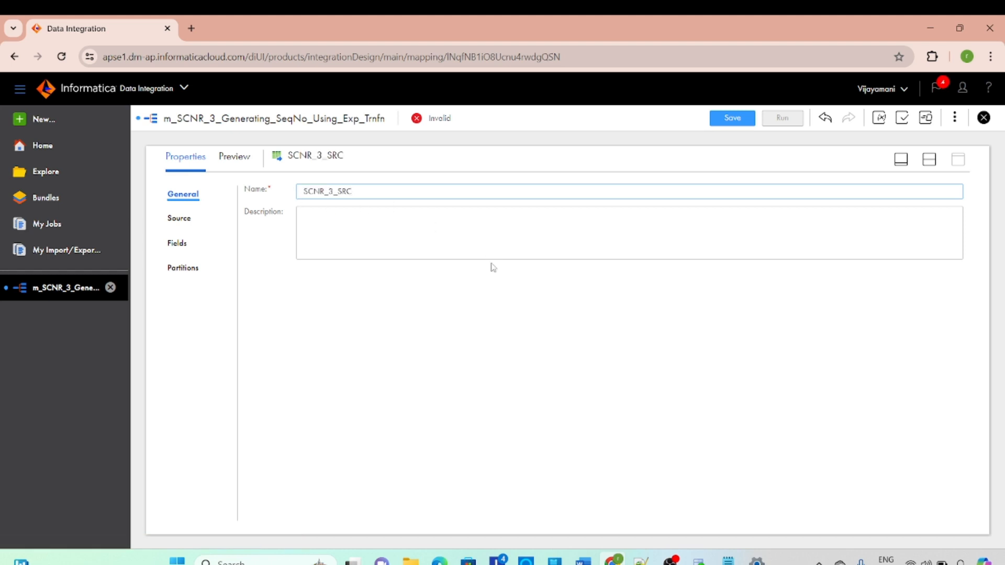
{"action": "left_click", "coordinate": [608, 331]}
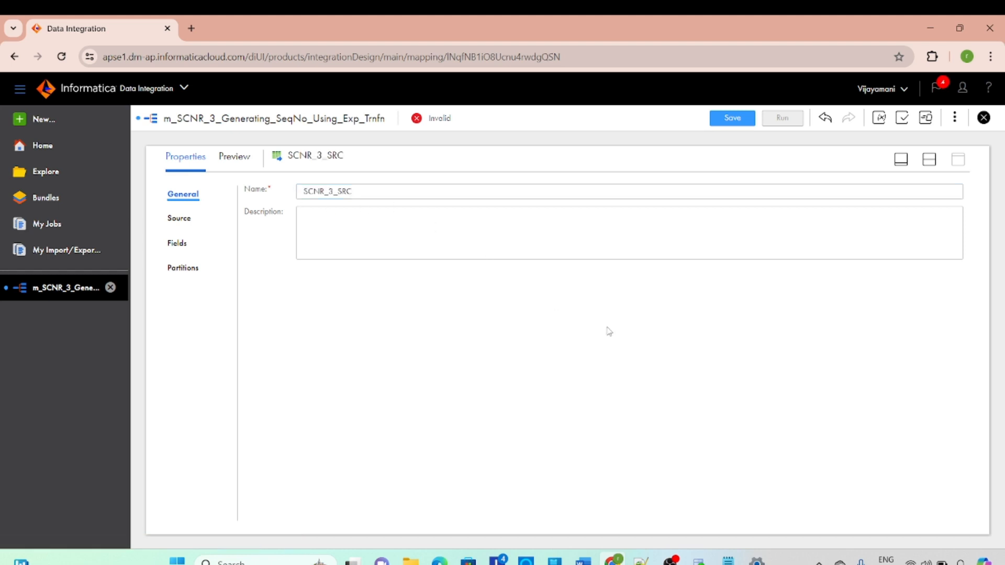
{"action": "left_click", "coordinate": [733, 118]}
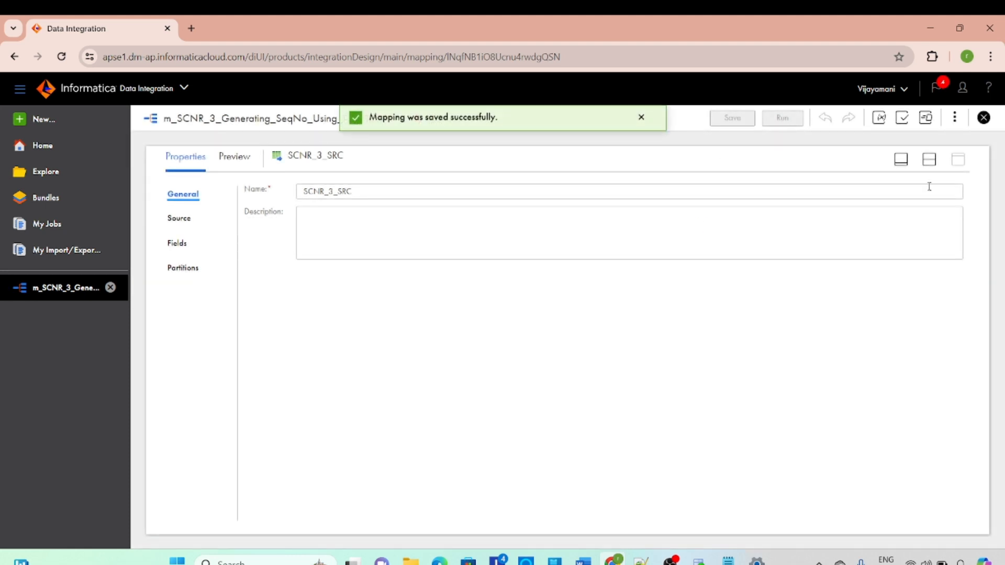
Rename the Target transformation to SCNR_3_TGT, matching its target object, and save the mapping
{"action": "left_click", "coordinate": [928, 159]}
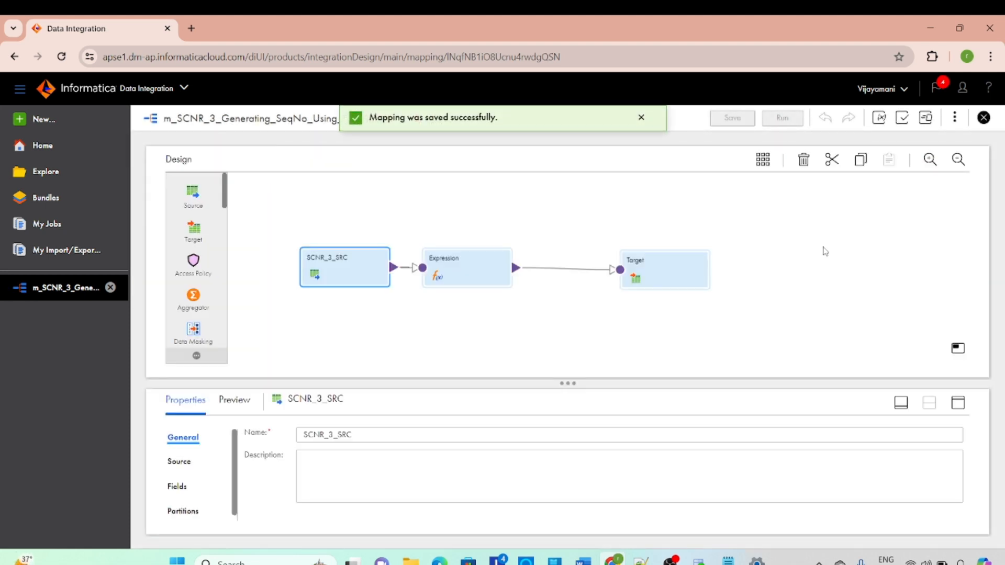
{"action": "left_click", "coordinate": [683, 282]}
{"action": "left_click", "coordinate": [958, 402]}
{"action": "left_click", "coordinate": [178, 243]}
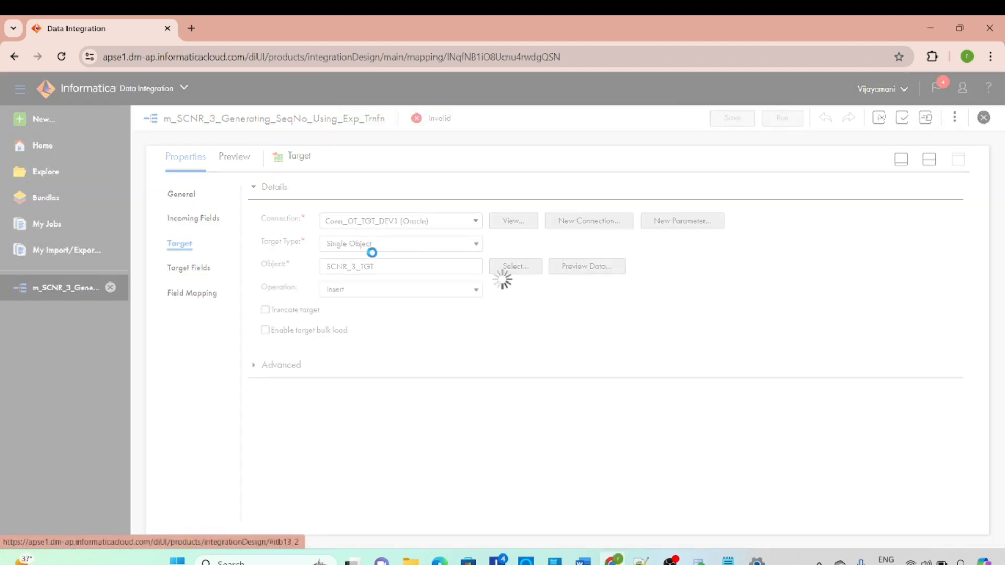
{"action": "double_click", "coordinate": [373, 267]}
{"action": "key", "text": "ctrl+c"}
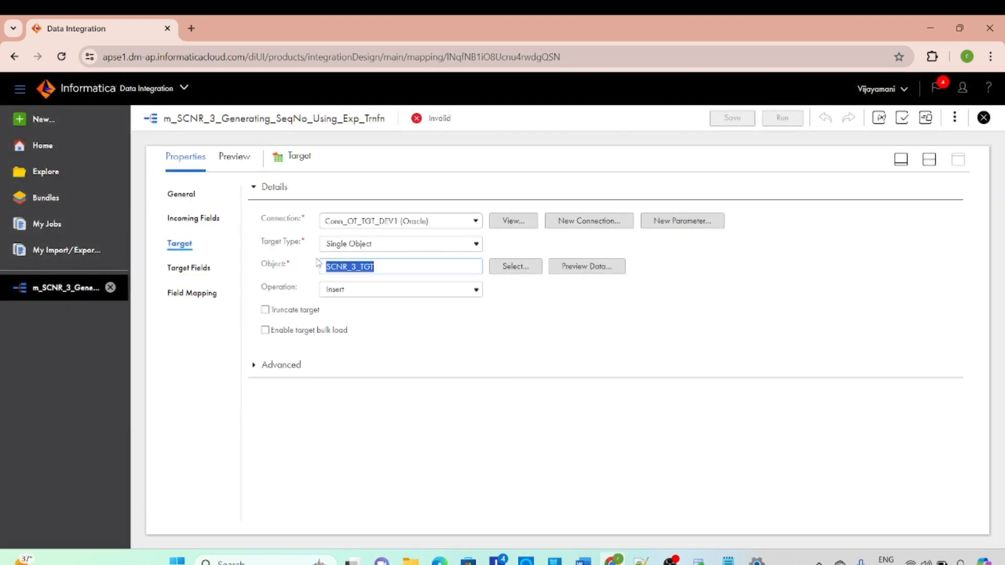
{"action": "left_click", "coordinate": [182, 194]}
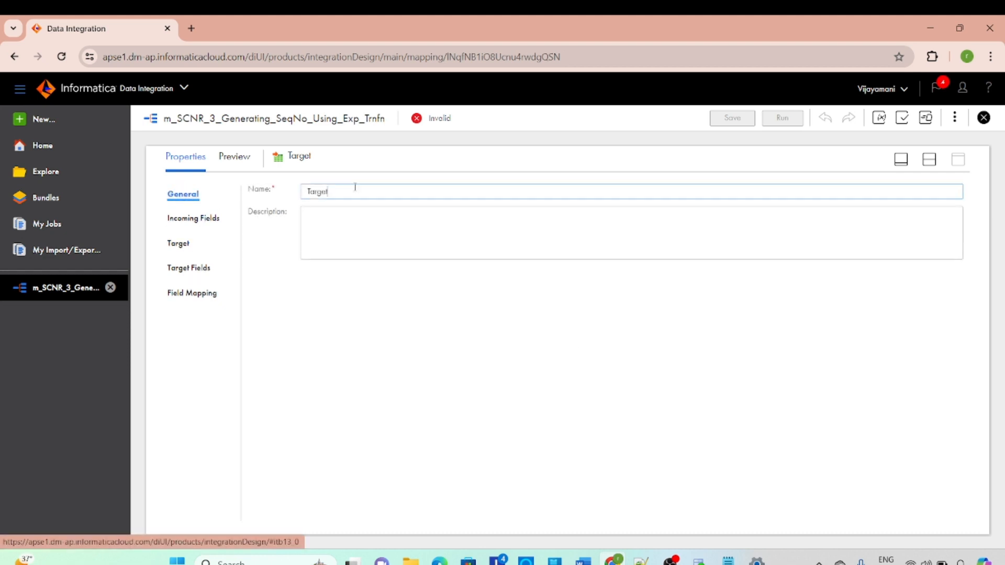
{"action": "double_click", "coordinate": [355, 188]}
{"action": "key", "text": "ctrl+v"}
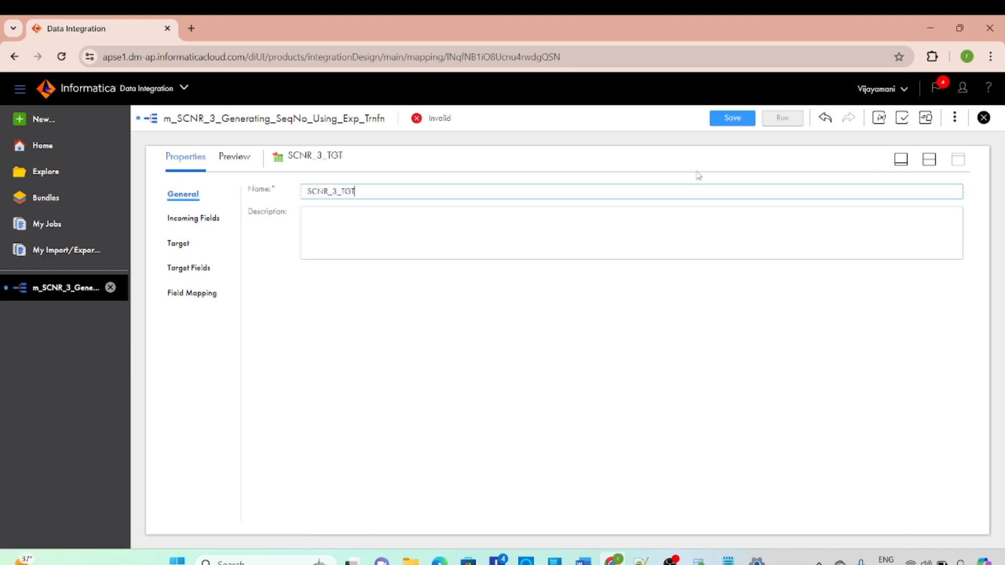
{"action": "left_click", "coordinate": [734, 119]}
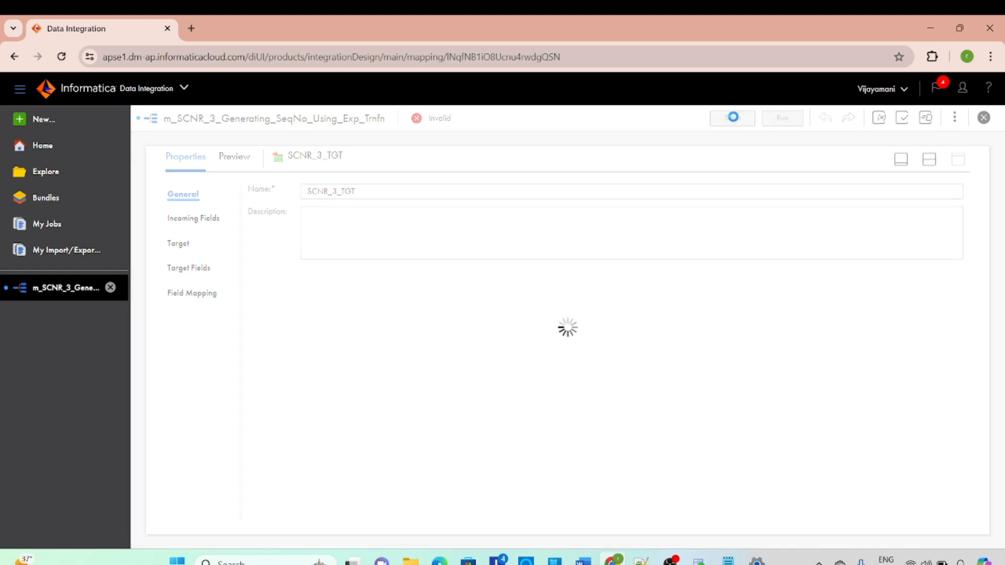
Automap the incoming fields to the SCNR_3_TGT target fields using Smart Map
{"action": "left_click", "coordinate": [928, 159]}
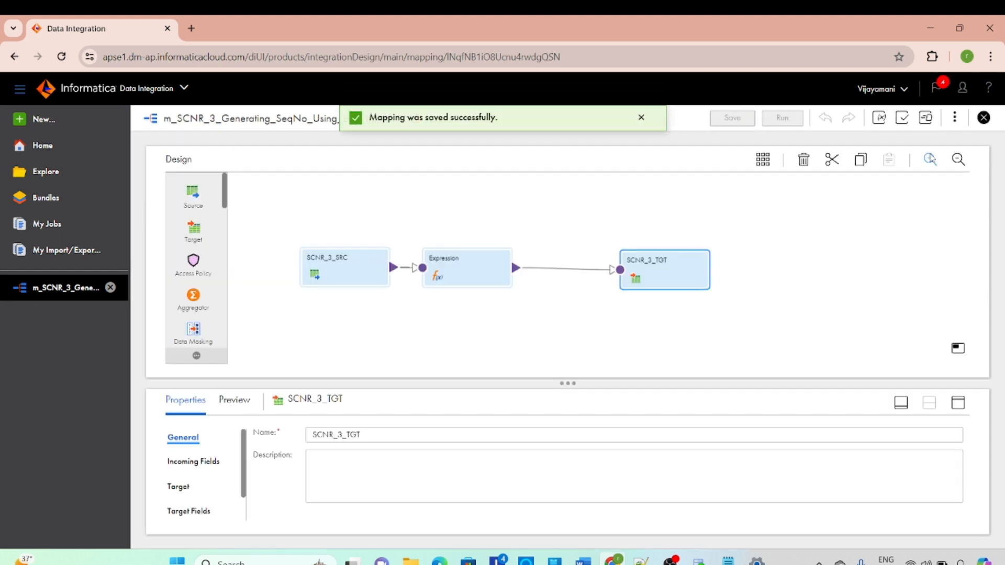
{"action": "left_click", "coordinate": [680, 285]}
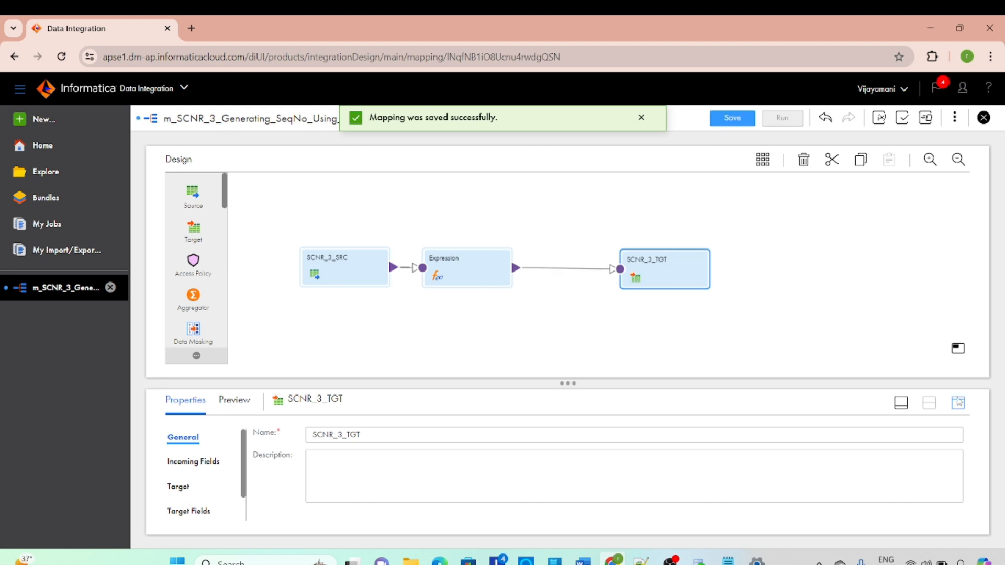
{"action": "left_click", "coordinate": [958, 403]}
{"action": "left_click", "coordinate": [173, 242]}
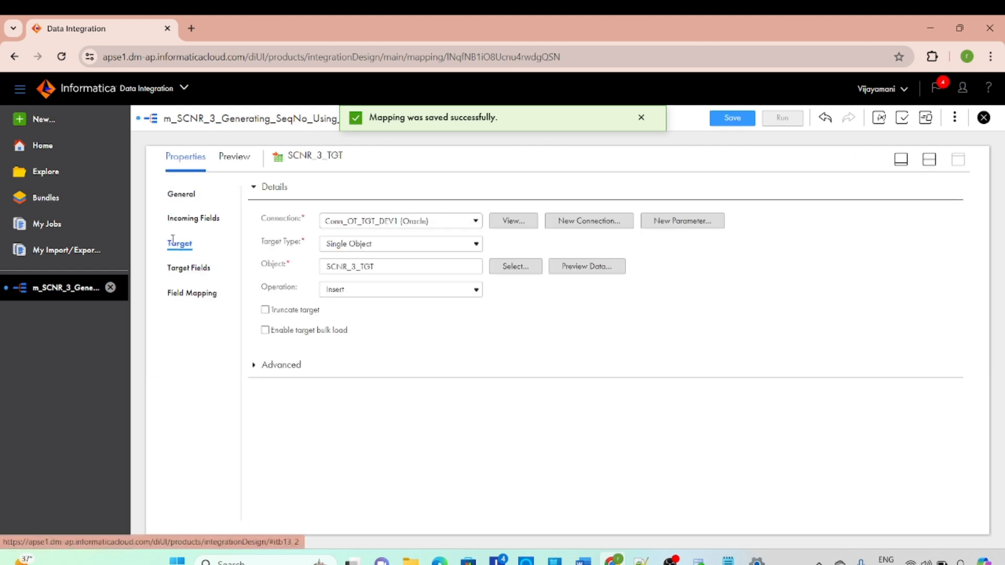
{"action": "left_click", "coordinate": [181, 268]}
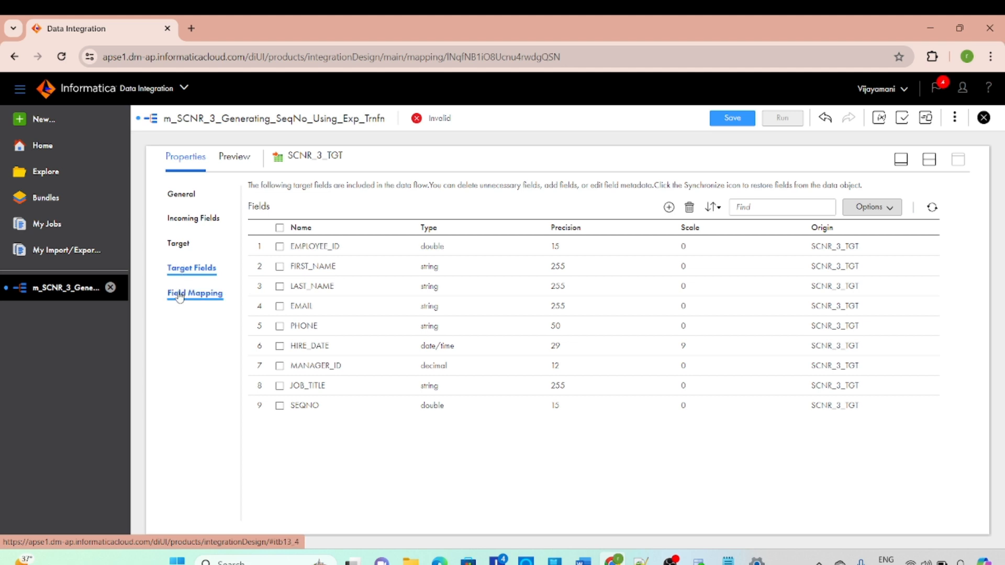
{"action": "left_click", "coordinate": [180, 295]}
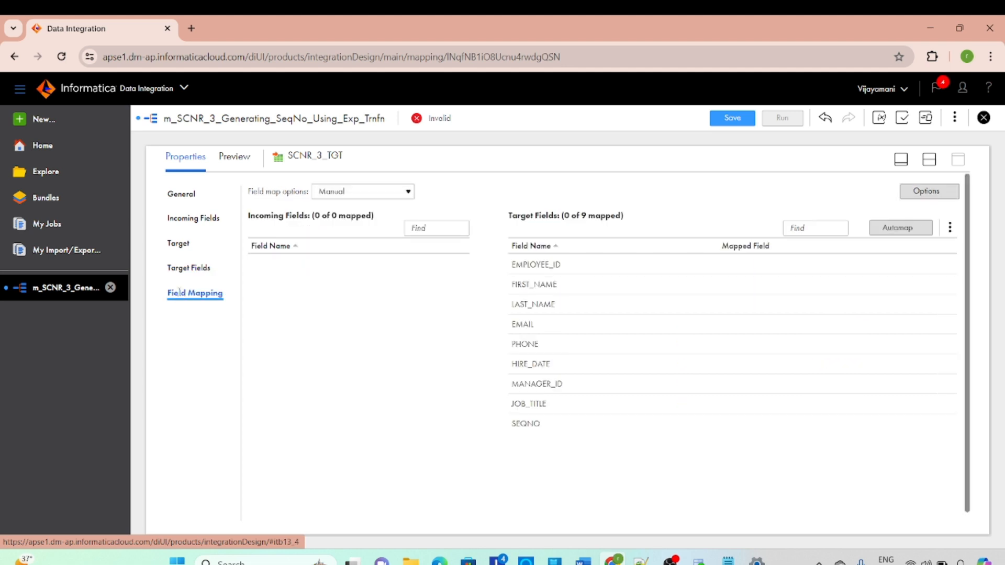
{"action": "left_click", "coordinate": [928, 231]}
{"action": "left_click", "coordinate": [839, 272]}
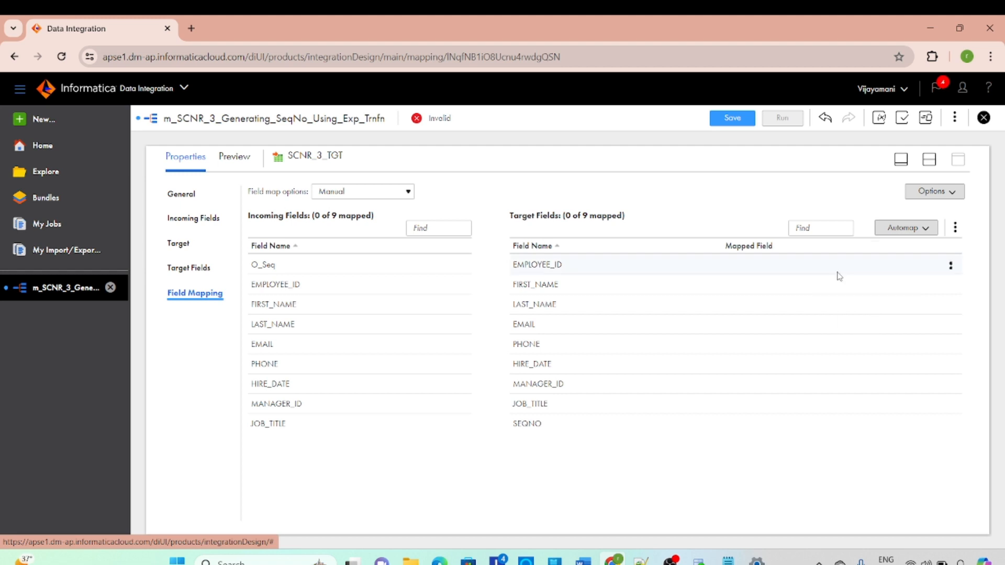
Map the incoming O_Seq field to the SEQNO target field and save the mapping
{"action": "left_click", "coordinate": [282, 268]}
{"action": "left_click_drag", "start_coordinate": [283, 268], "coordinate": [698, 430]}
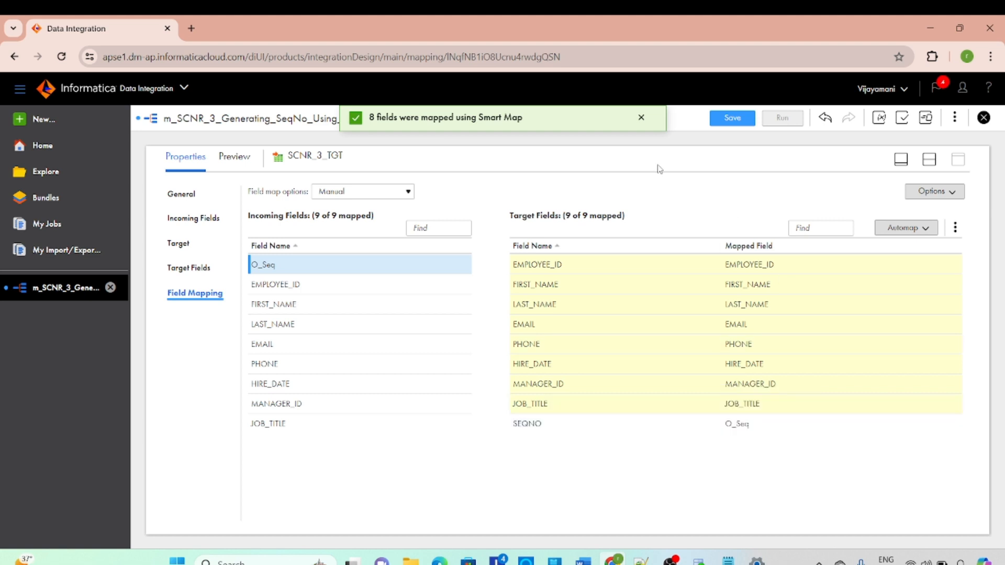
{"action": "left_click", "coordinate": [735, 121]}
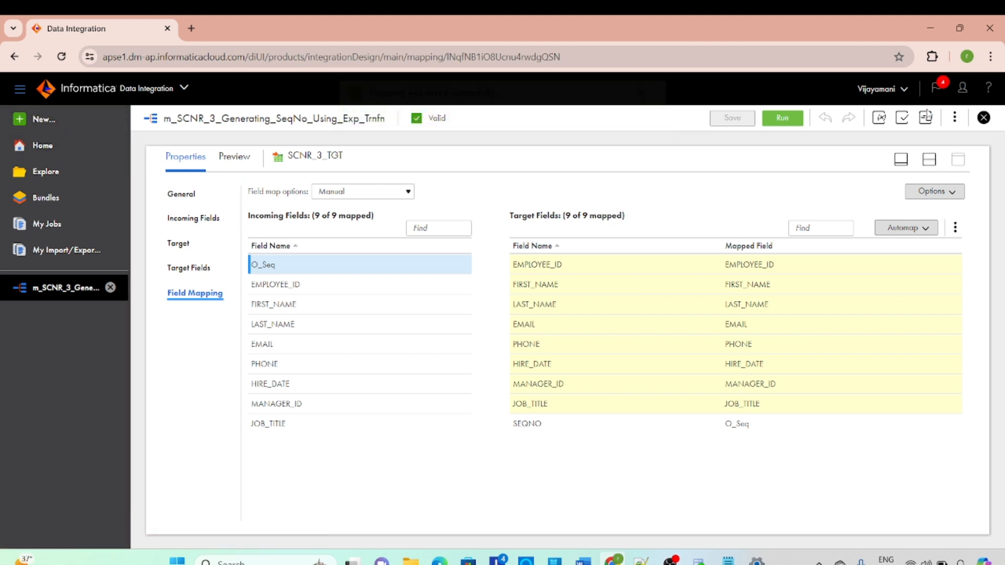
Copy the mapping's name from its properties and create a new Mapping Task asset
{"action": "left_click", "coordinate": [930, 166]}
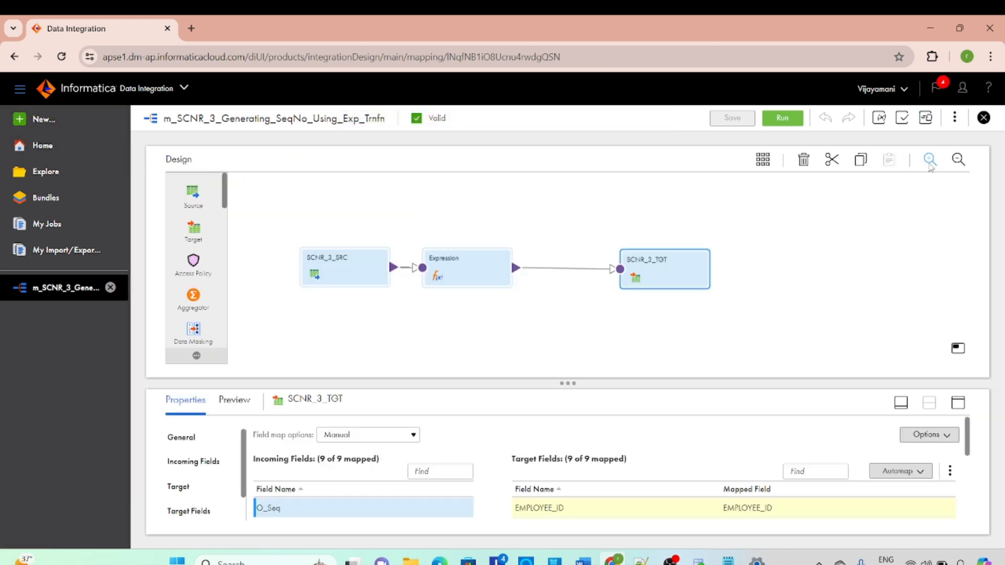
{"action": "left_click", "coordinate": [549, 307]}
{"action": "left_click_drag", "start_coordinate": [400, 430], "coordinate": [223, 428]}
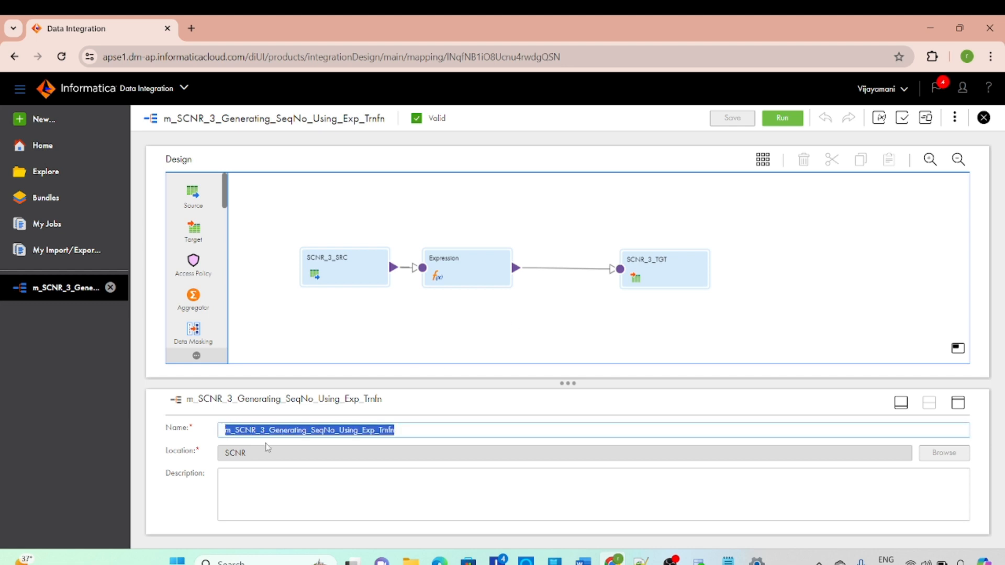
{"action": "left_click", "coordinate": [21, 120]}
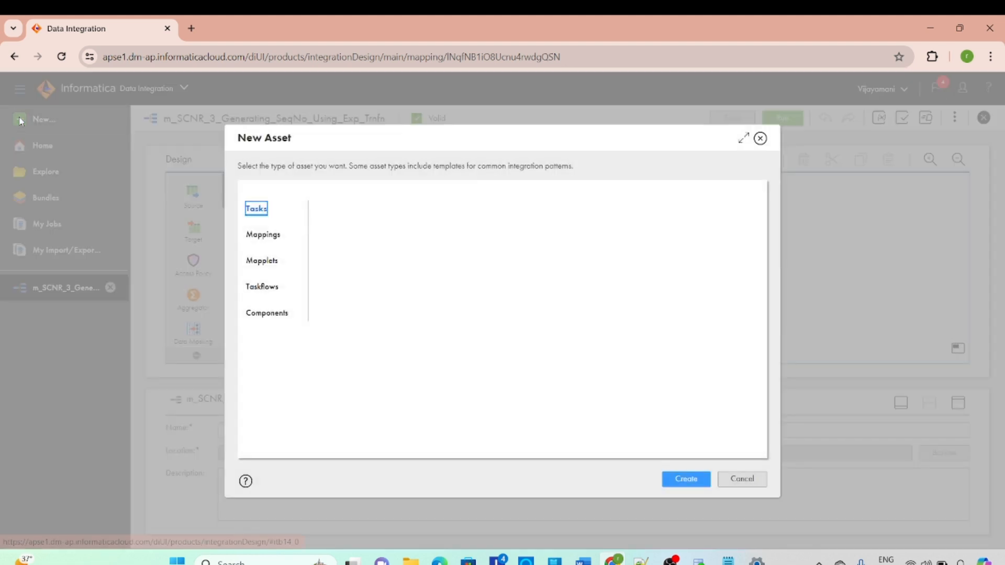
{"action": "left_click", "coordinate": [255, 208]}
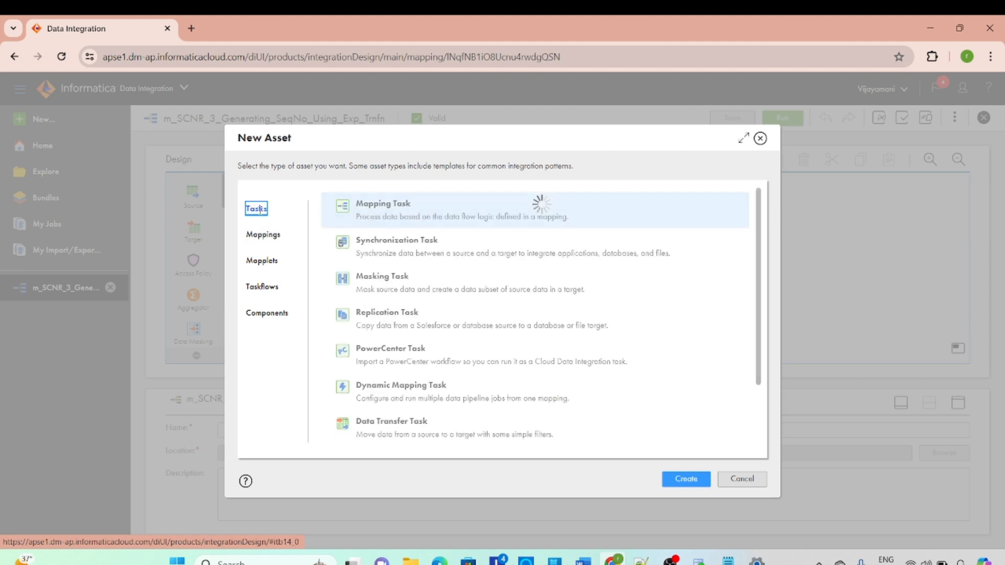
{"action": "left_click", "coordinate": [682, 479]}
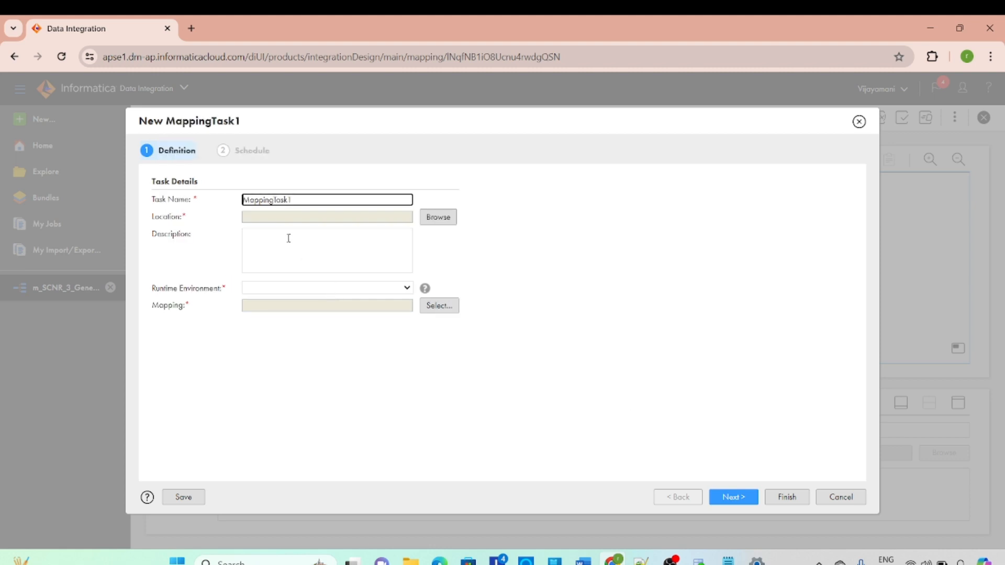
Name the task mct_m_SCNR_3_Generating_SeqNo_Using_Exp_Trnfn and assign the organization's own Secure Agent as runtime environment instead of the Informatica Cloud Hosted Agent
{"action": "left_click_drag", "start_coordinate": [296, 199], "coordinate": [240, 197]}
{"action": "key", "text": "BackSpace"}
{"action": "type", "text": "mct"}
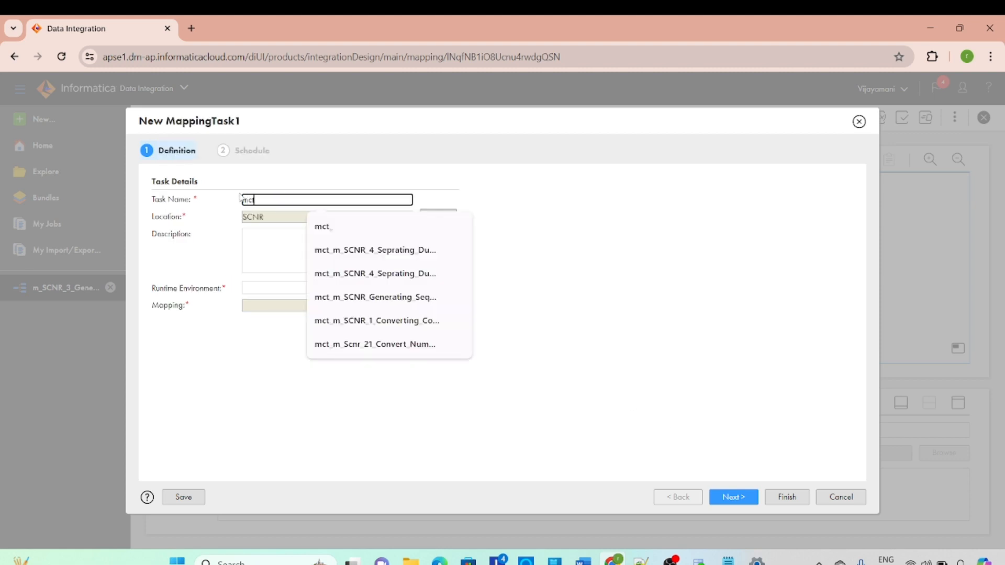
{"action": "type", "text": "_"}
{"action": "key", "text": "ctrl+v"}
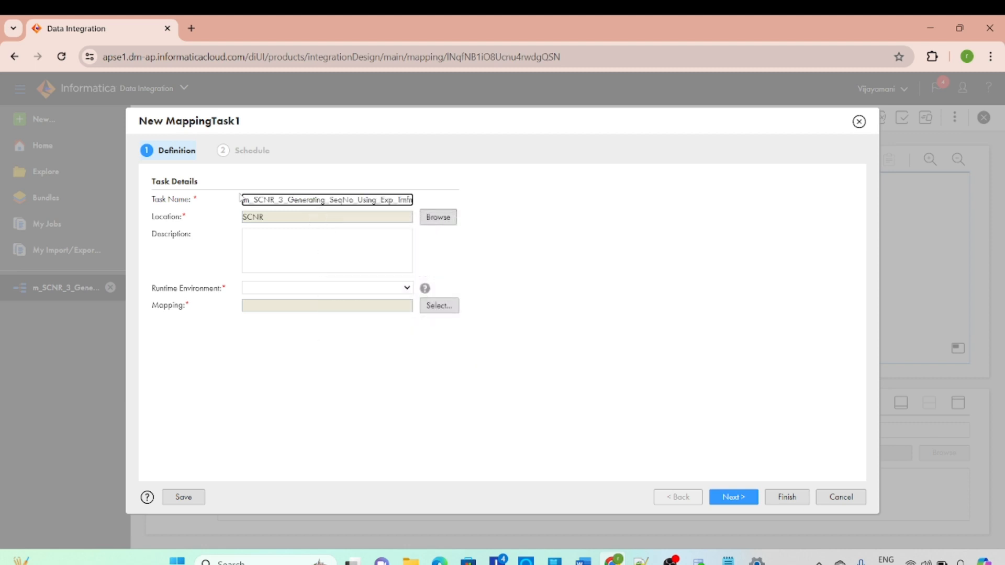
{"action": "left_click", "coordinate": [304, 298]}
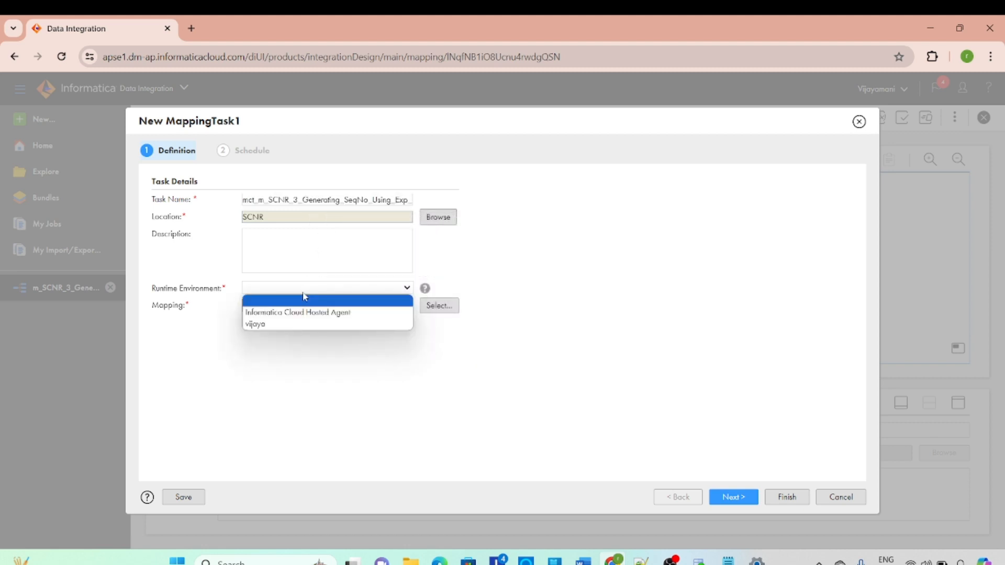
{"action": "left_click", "coordinate": [295, 325]}
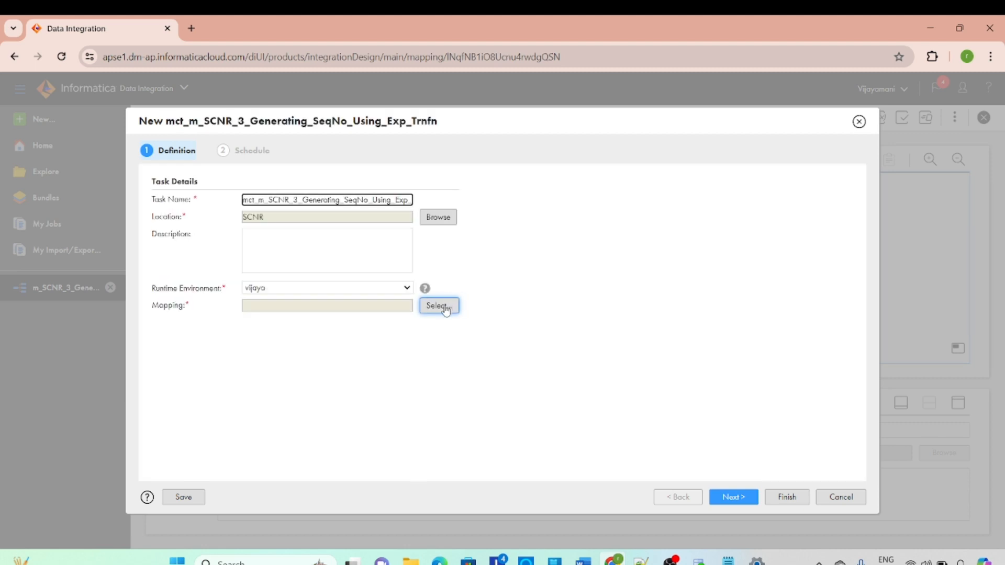
Assign the mapping m_SCNR_3_Generating_SeqNo_Using_Exp_Trnfn from the SCNR project to the task and finish the task without a schedule
{"action": "left_click", "coordinate": [438, 306]}
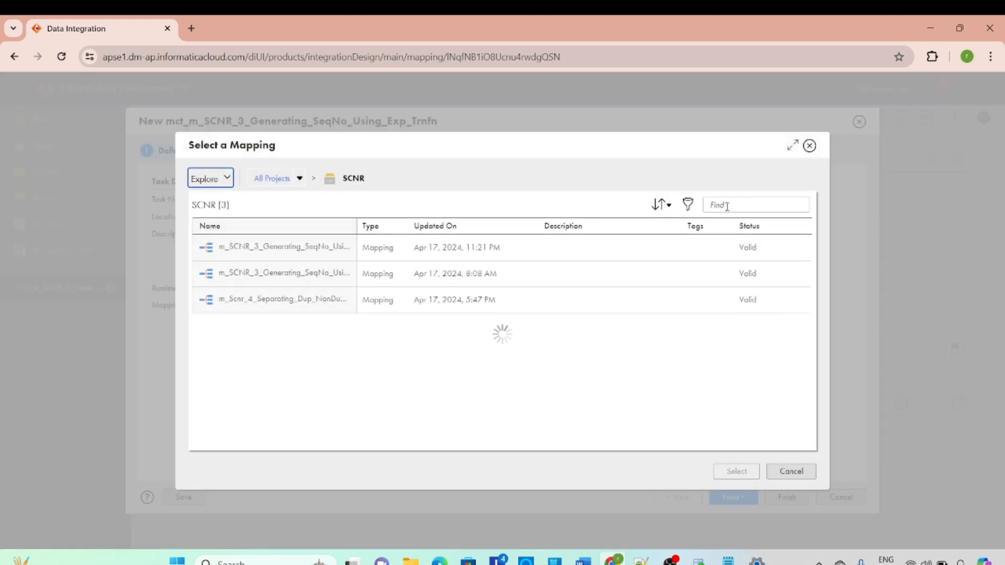
{"action": "left_click", "coordinate": [741, 205]}
{"action": "type", "text": "mct_m_SCNR_3_Generating_SeqNo_Using_Exp_Trnfn"}
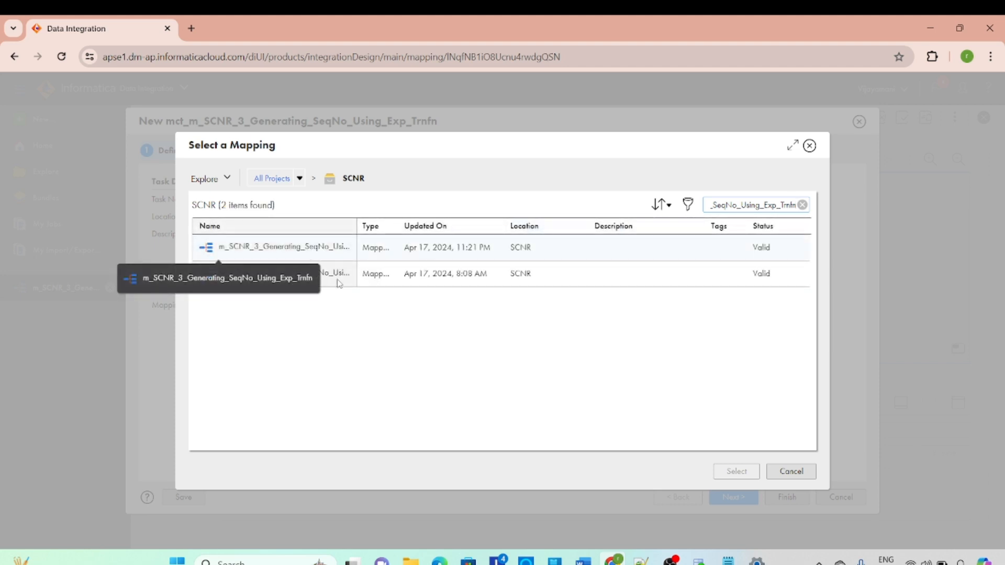
{"action": "left_click", "coordinate": [338, 248]}
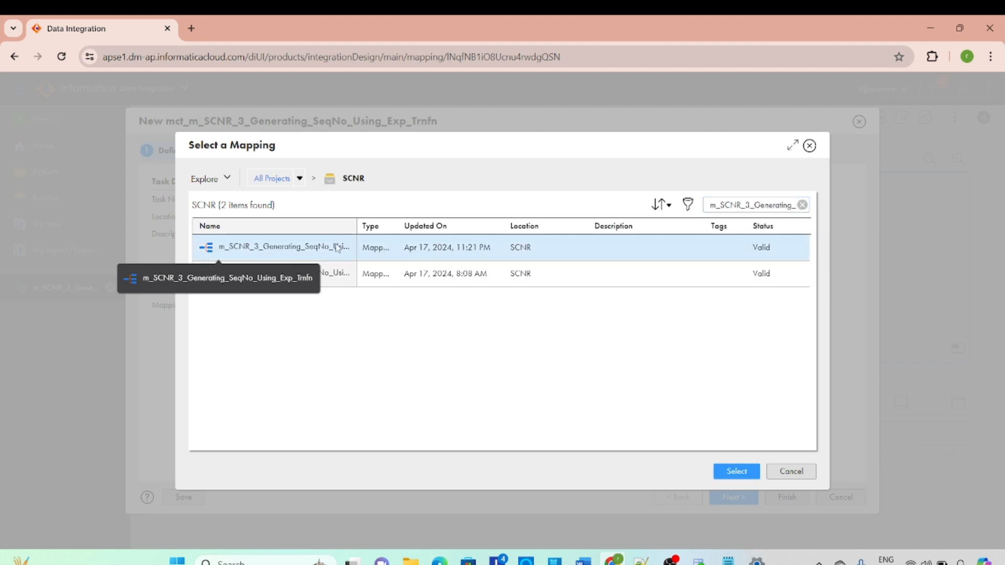
{"action": "left_click", "coordinate": [735, 471]}
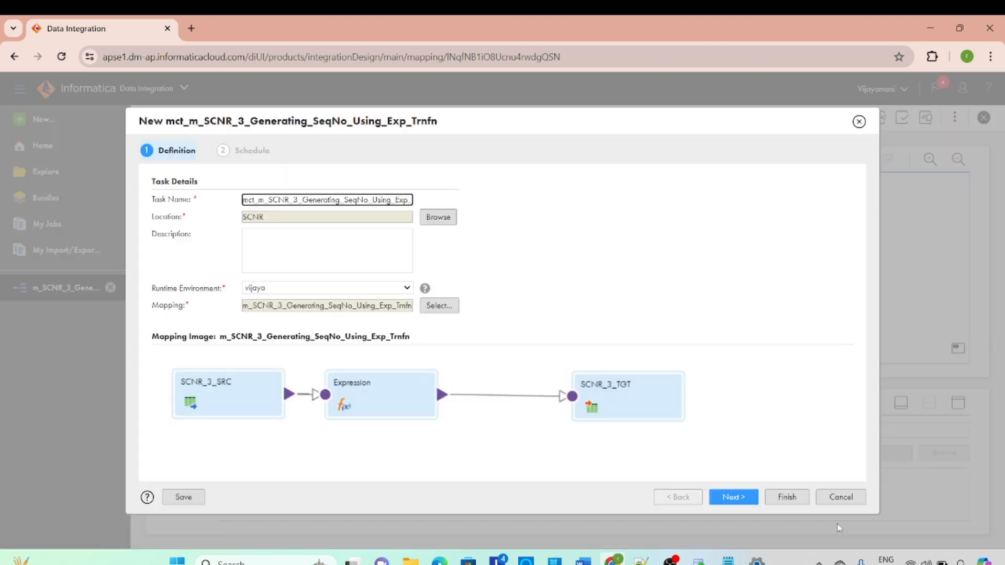
{"action": "left_click", "coordinate": [734, 497]}
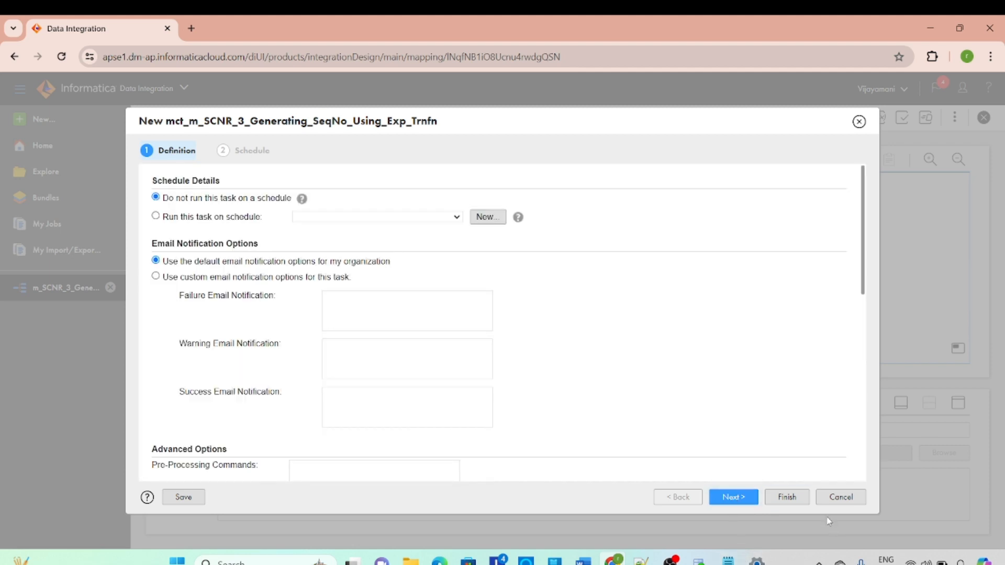
{"action": "left_click", "coordinate": [787, 497]}
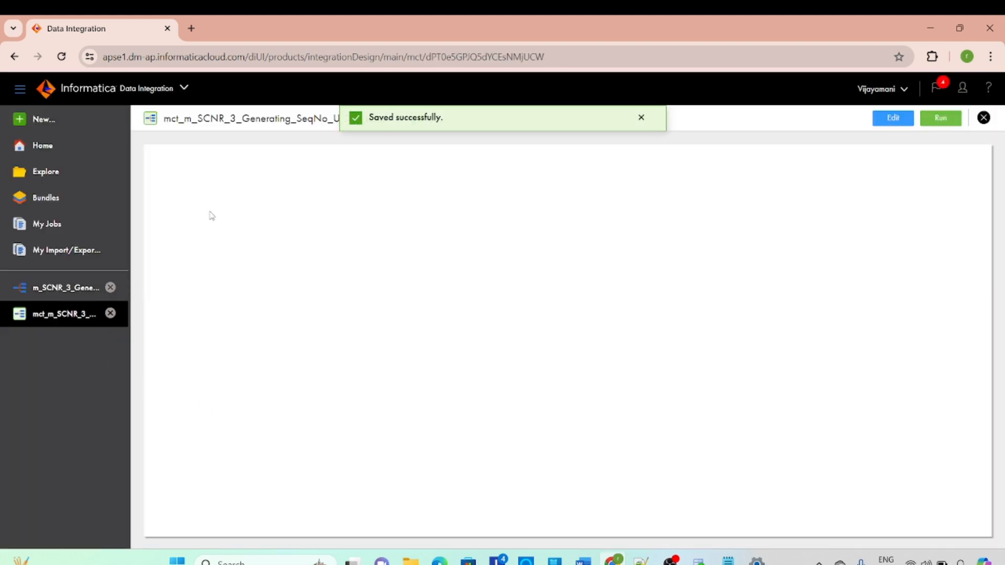
Run the mapping task, refresh its status in My Jobs, and open the new run's job details
{"action": "left_click", "coordinate": [940, 118]}
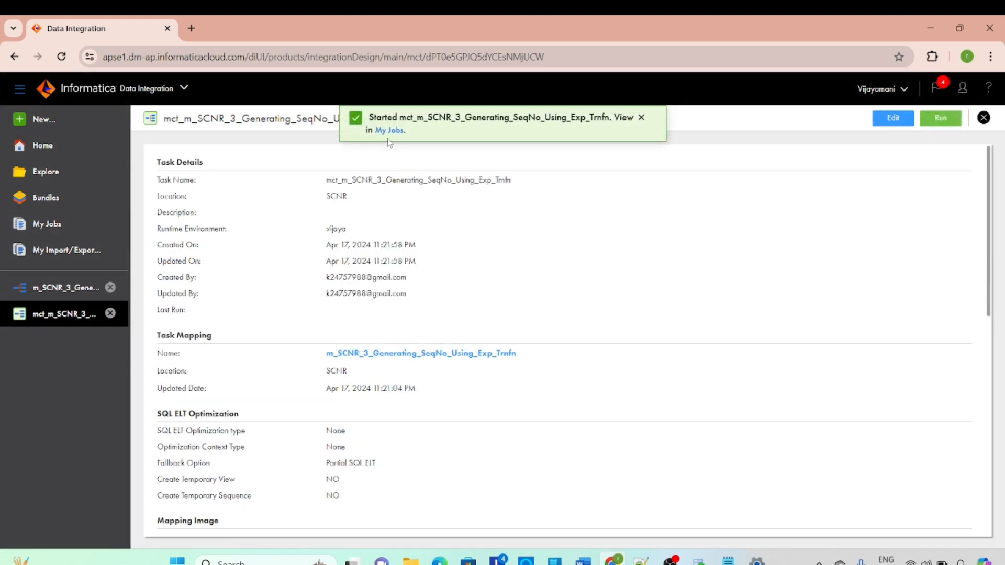
{"action": "left_click", "coordinate": [388, 131]}
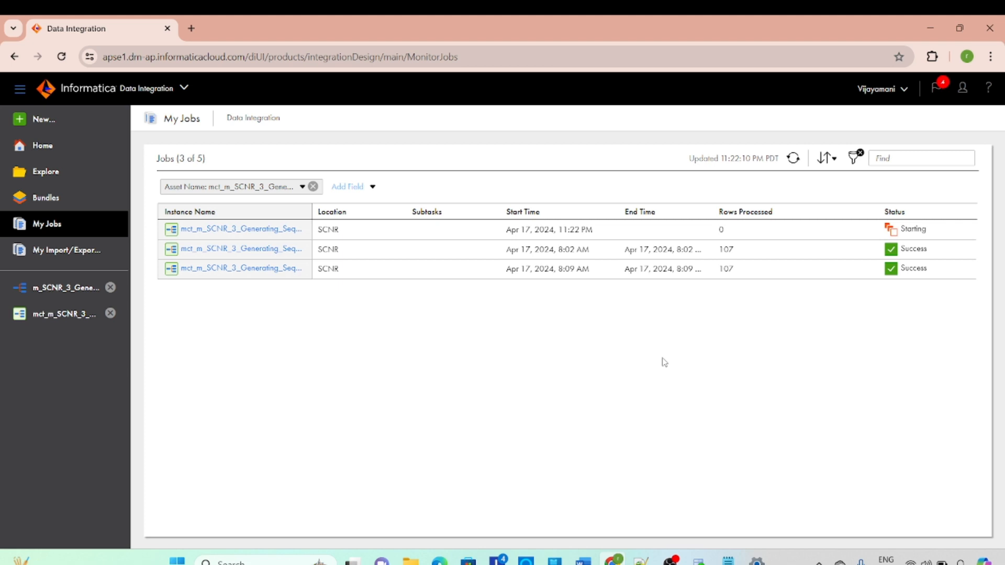
{"action": "left_click", "coordinate": [794, 159]}
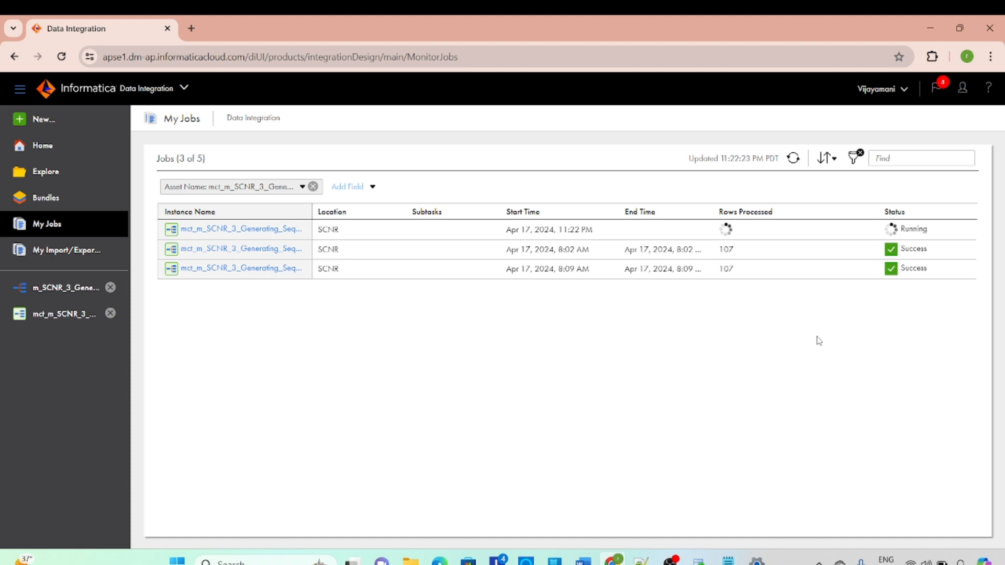
{"action": "left_click", "coordinate": [792, 159]}
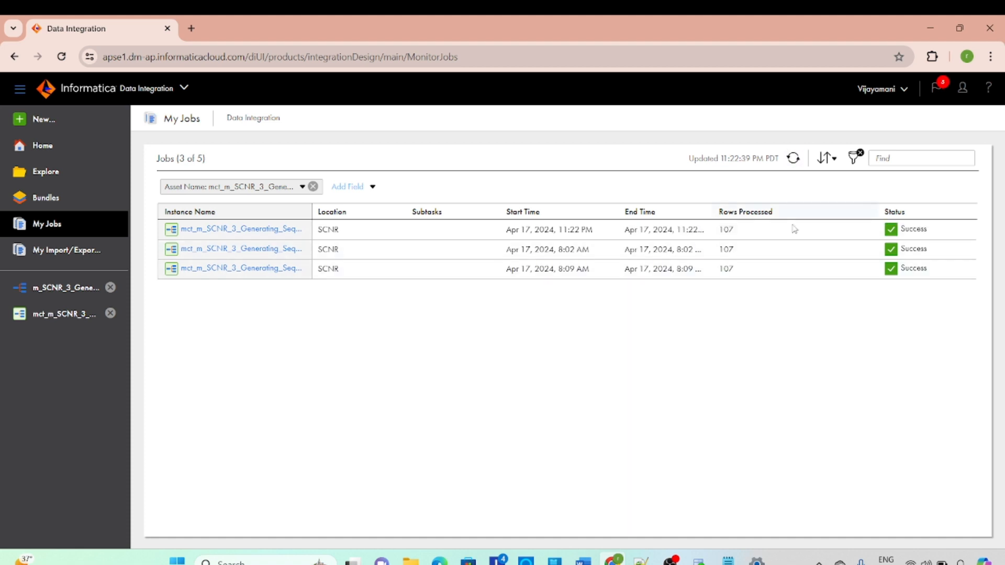
{"action": "left_click", "coordinate": [262, 230]}
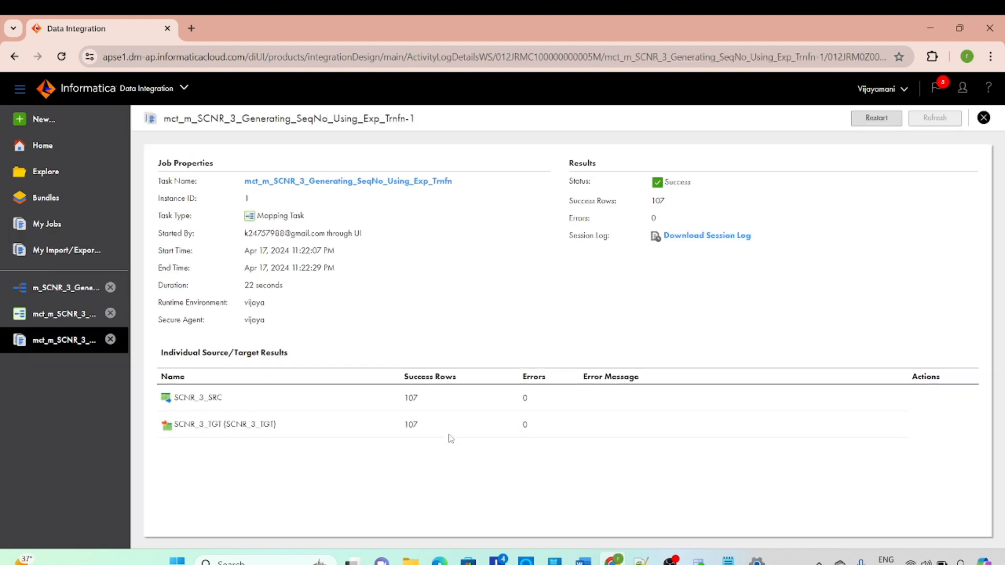
Switch to Oracle SQL Developer and delete the CREATE TABLE SCNR_7_TGT statement from the OT_TGT_DEV1 worksheet
{"action": "left_click", "coordinate": [699, 559]}
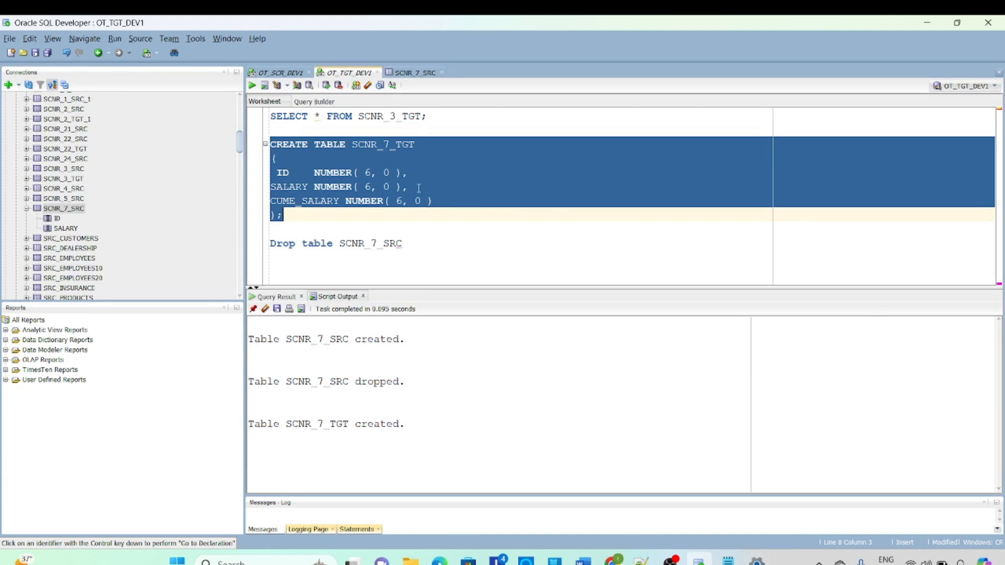
{"action": "left_click", "coordinate": [277, 73]}
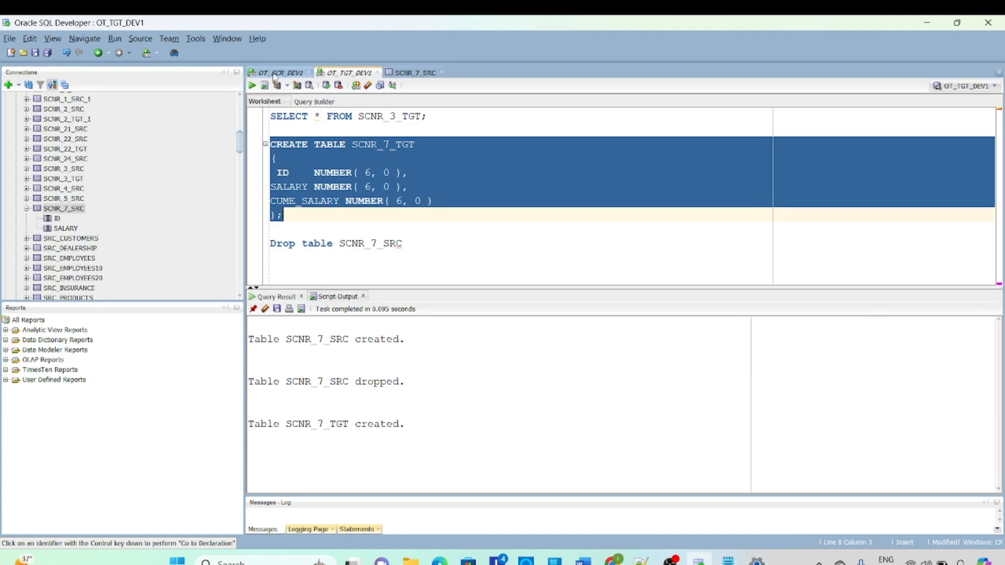
{"action": "left_click", "coordinate": [343, 73]}
{"action": "key", "text": "Delete"}
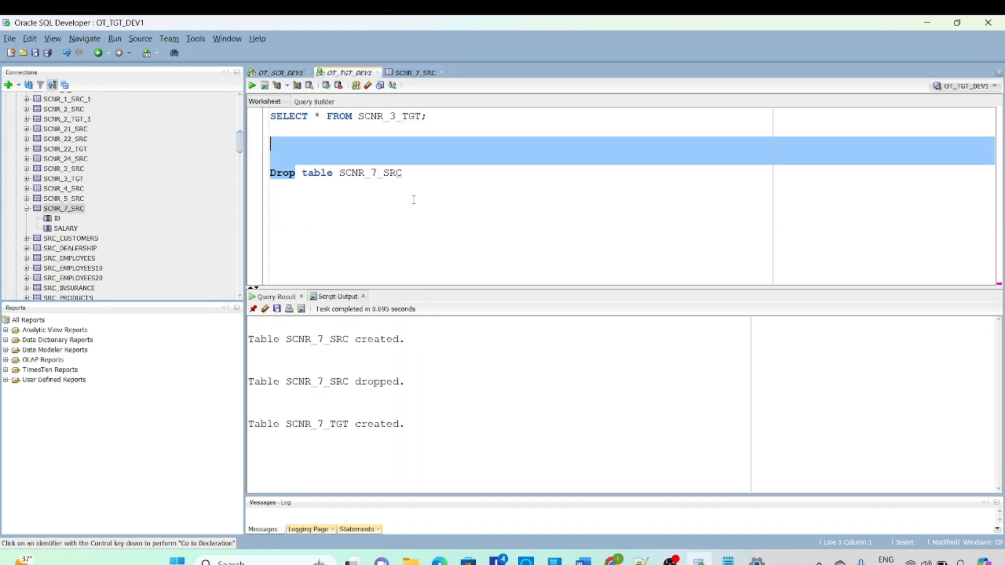
Run SELECT * FROM SCNR_3_TGT in the OT_TGT_DEV1 worksheet and examine the loaded rows and their SEQNO values
{"action": "left_click_drag", "start_coordinate": [412, 175], "coordinate": [267, 177]}
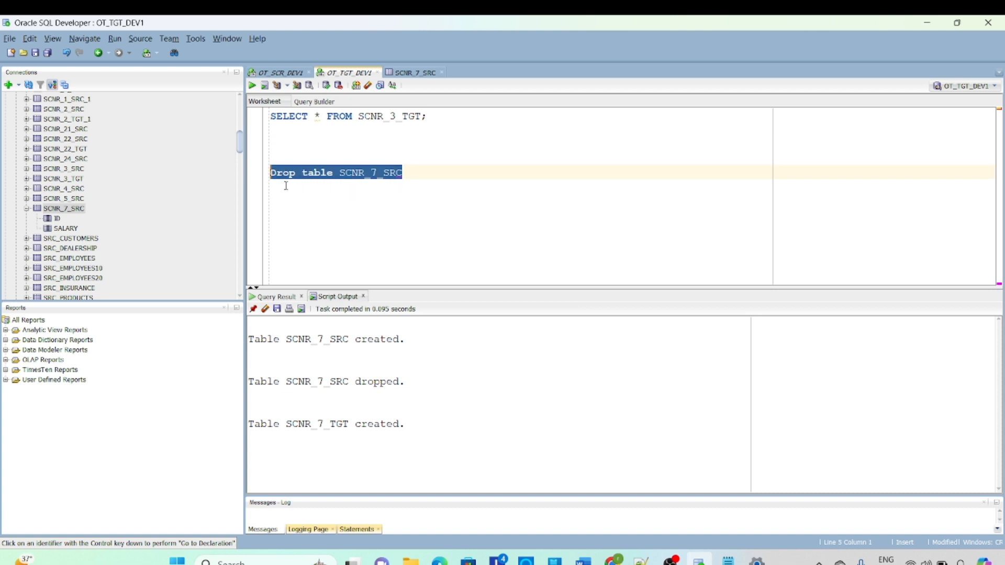
{"action": "left_click", "coordinate": [327, 197]}
{"action": "left_click_drag", "start_coordinate": [428, 116], "coordinate": [253, 113]}
{"action": "left_click", "coordinate": [252, 86]}
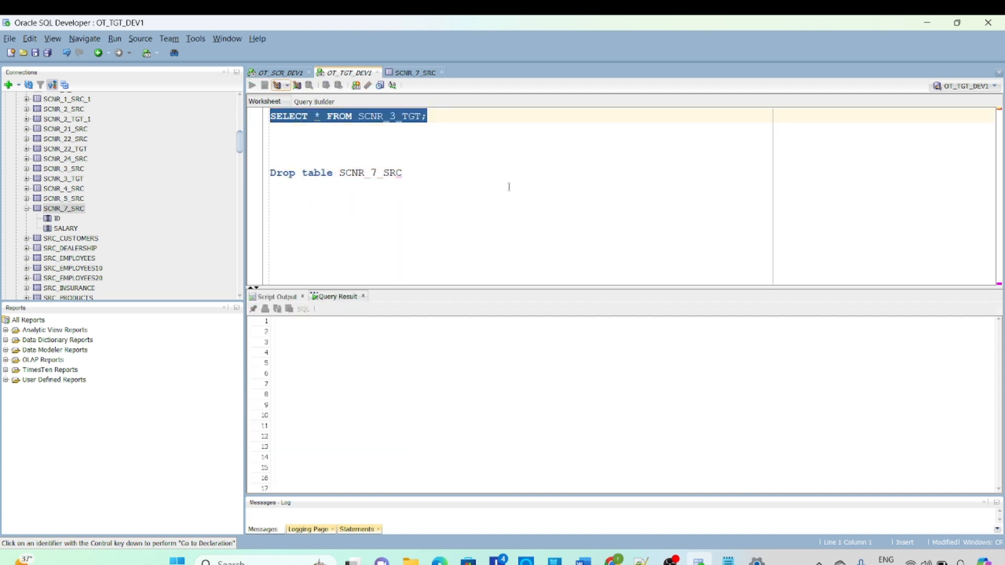
{"action": "left_click_drag", "start_coordinate": [357, 490], "coordinate": [541, 496]}
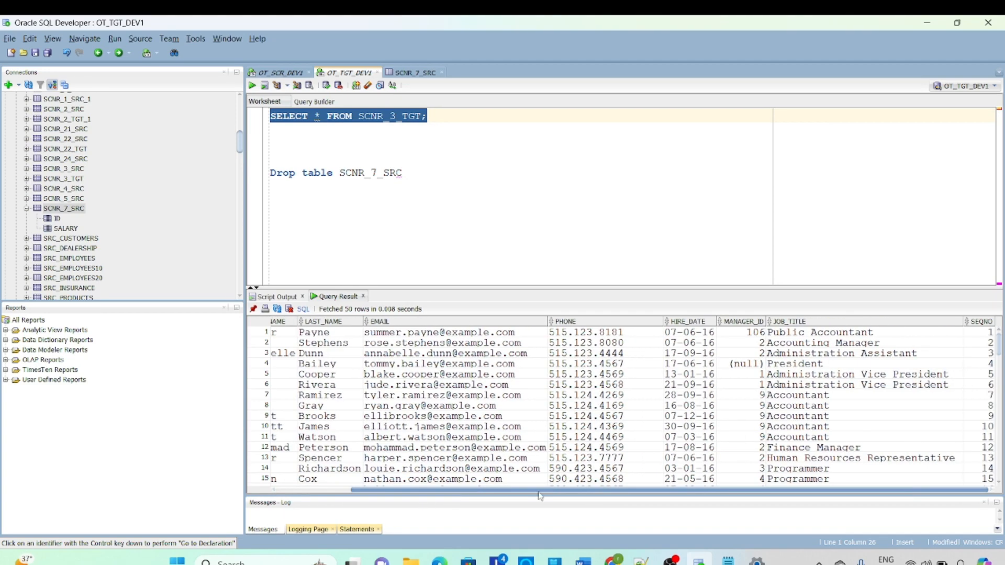
{"action": "mouse_move", "coordinate": [998, 348]}
{"action": "left_mouse_down"}
{"action": "mouse_move", "coordinate": [998, 463]}
{"action": "mouse_move", "coordinate": [990, 332]}
{"action": "left_mouse_up"}
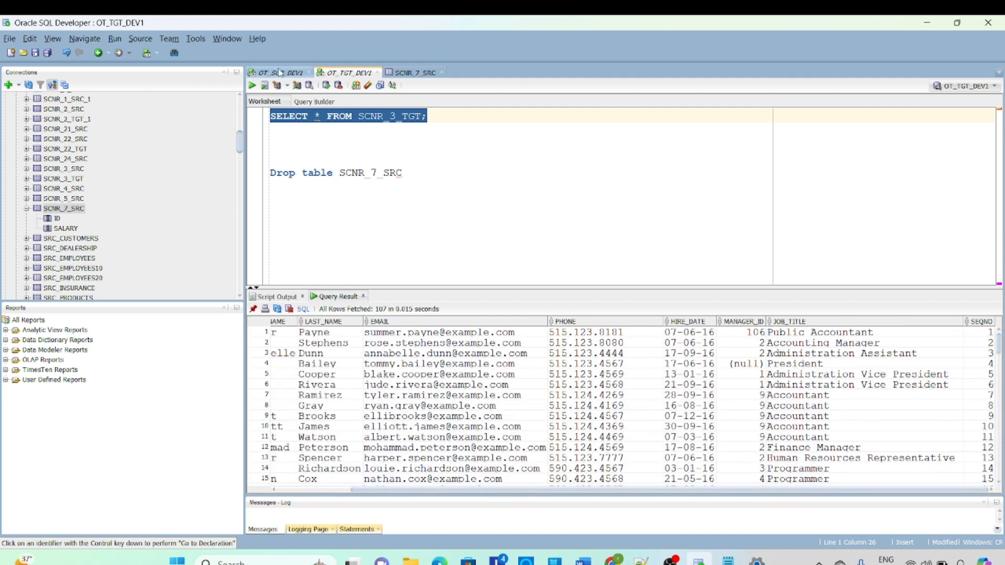
{"action": "left_click", "coordinate": [280, 73]}
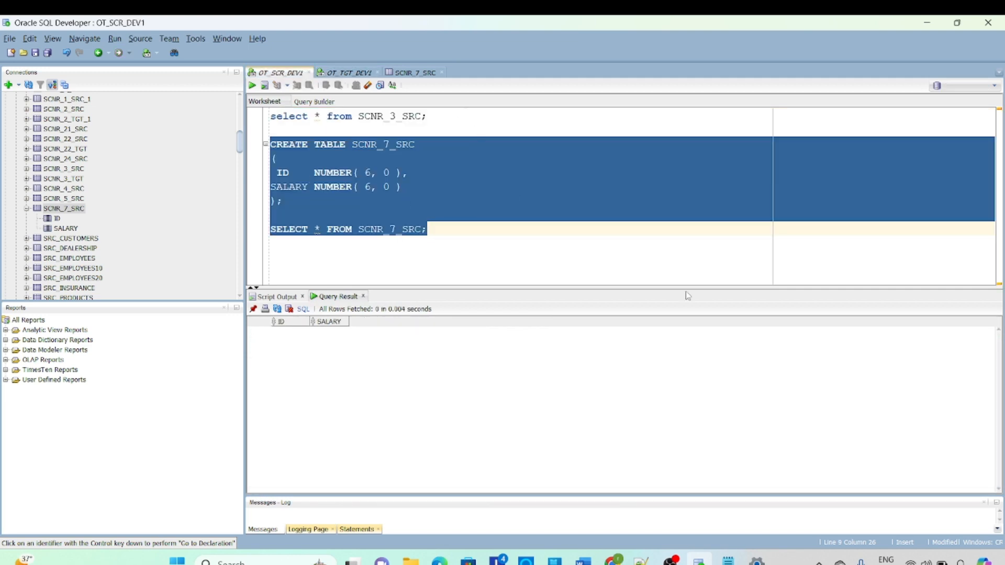
{"action": "left_click", "coordinate": [595, 244]}
{"action": "left_click", "coordinate": [343, 76]}
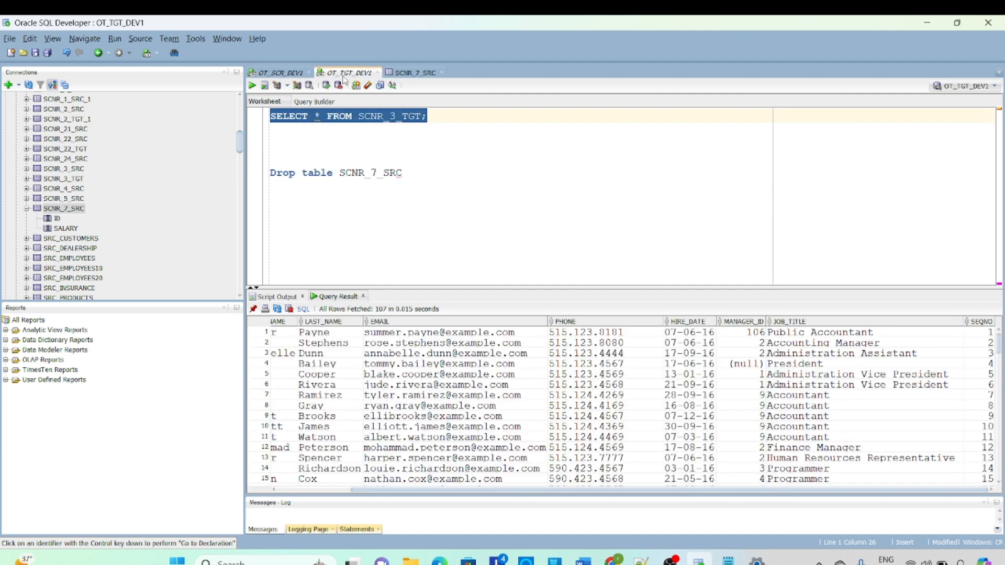